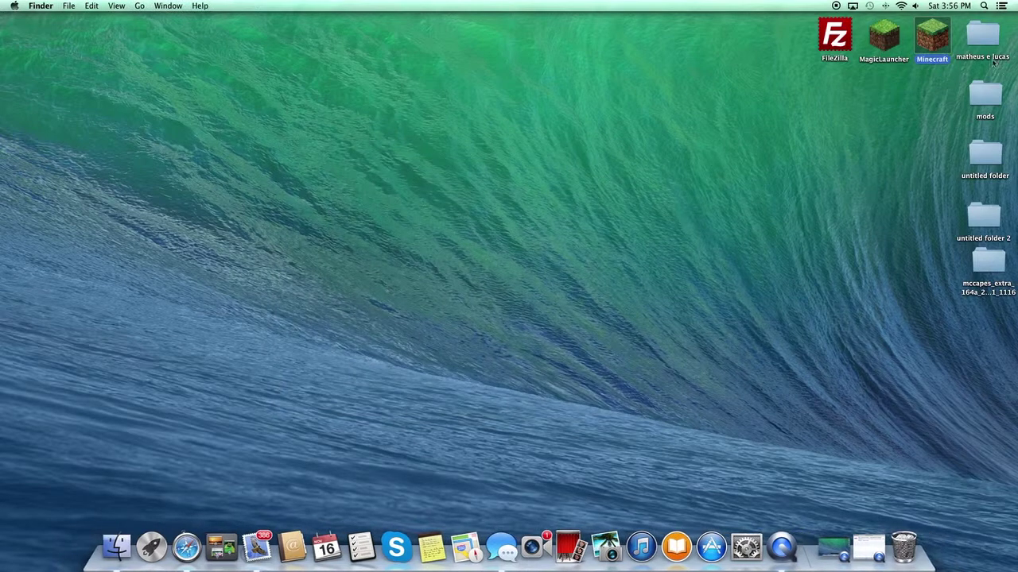
- Open the desktop mods folder, move the DrZharks mod folder to the Trash, and close the window
double_click(986, 98)
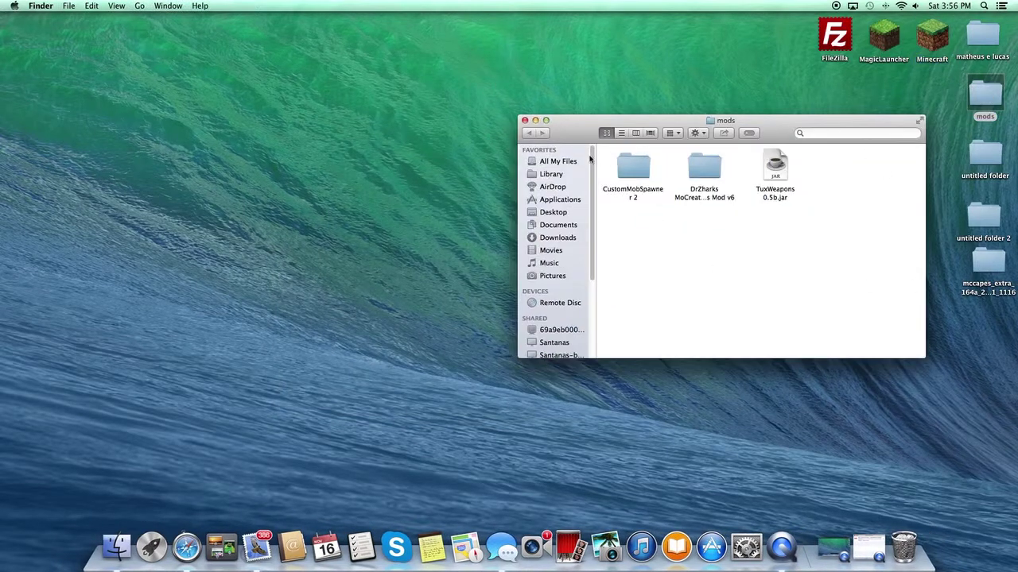
left_click_drag(709, 176, 903, 556)
left_click(524, 123)
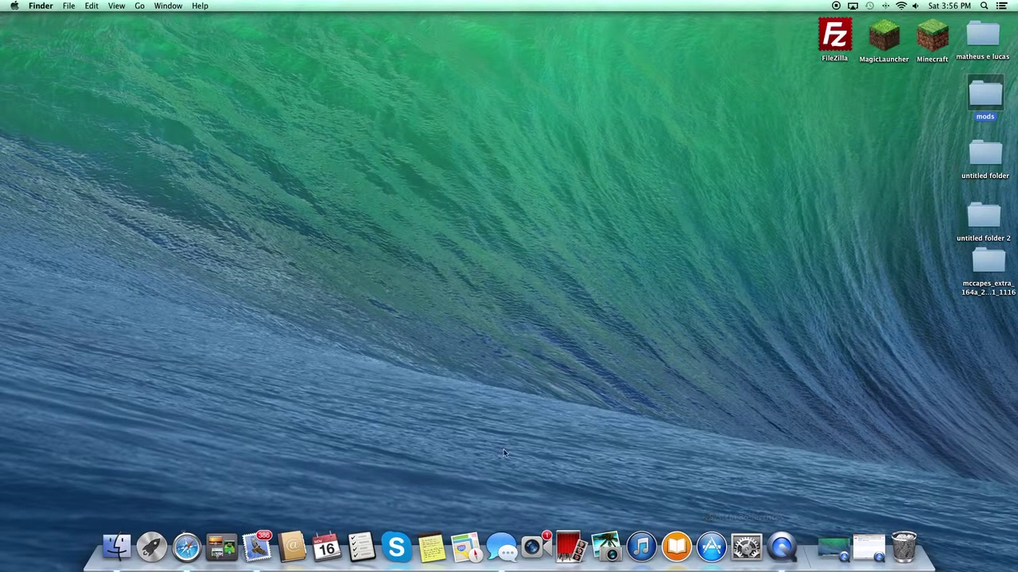
- Search the web in Safari for "forge modloader" and open the Minecraft Forge Downloads page
left_click(186, 547)
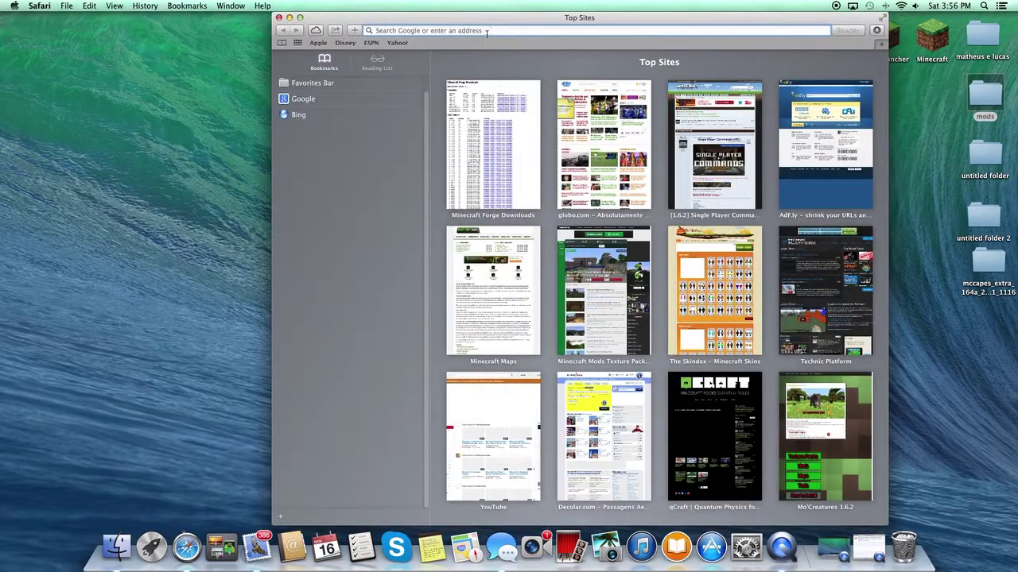
type("forge m")
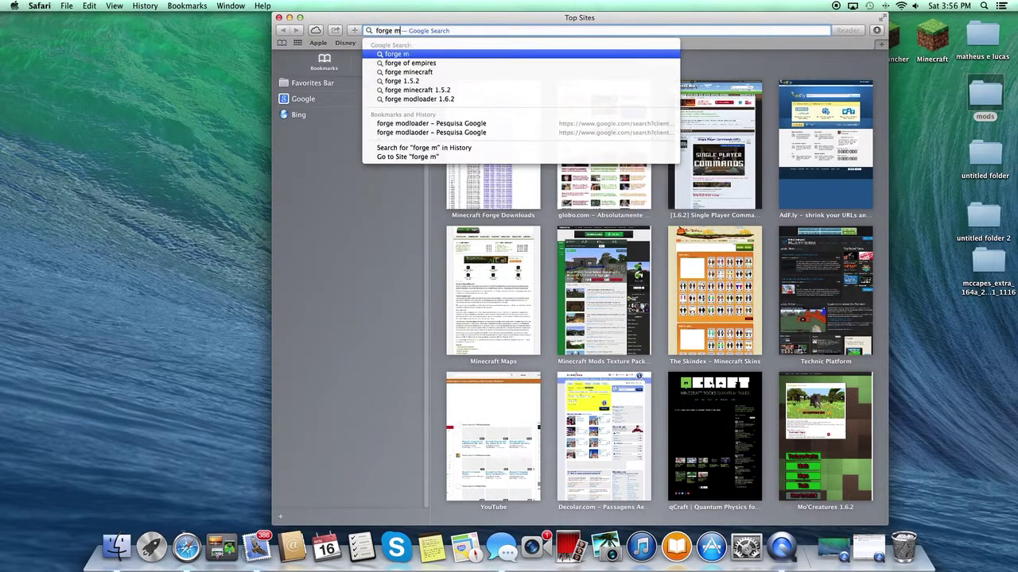
type("odloader")
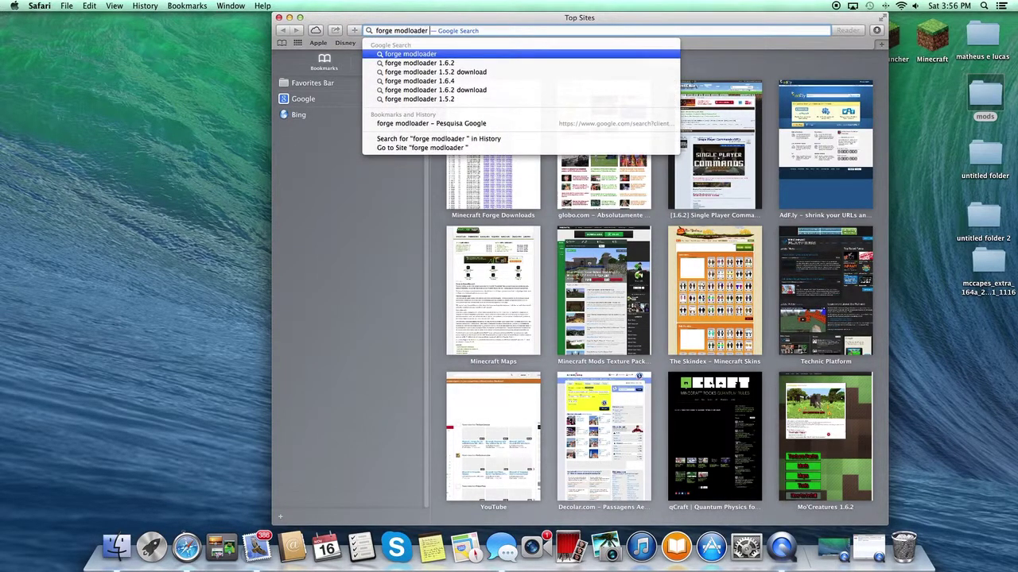
key("Return")
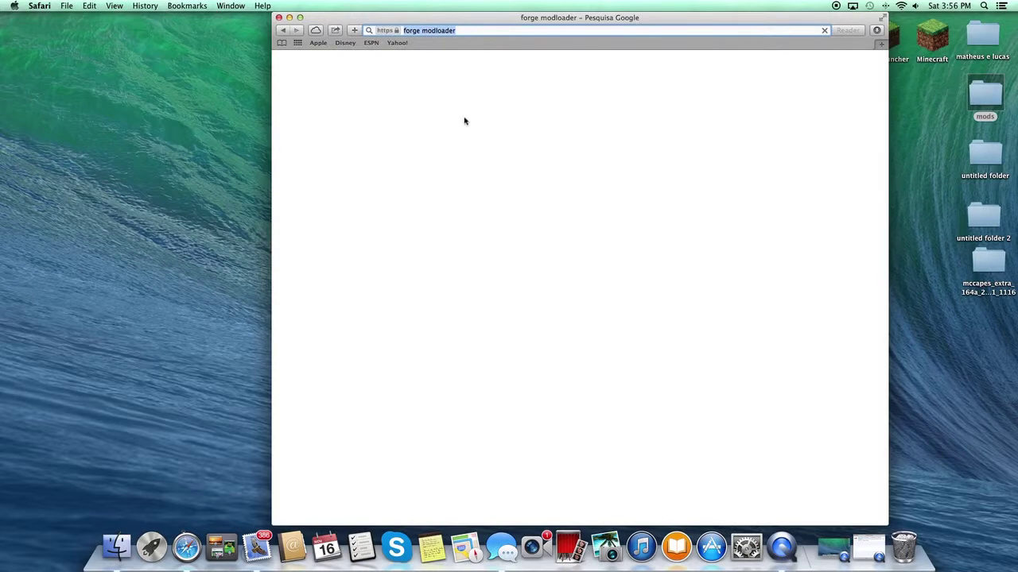
left_click(364, 177)
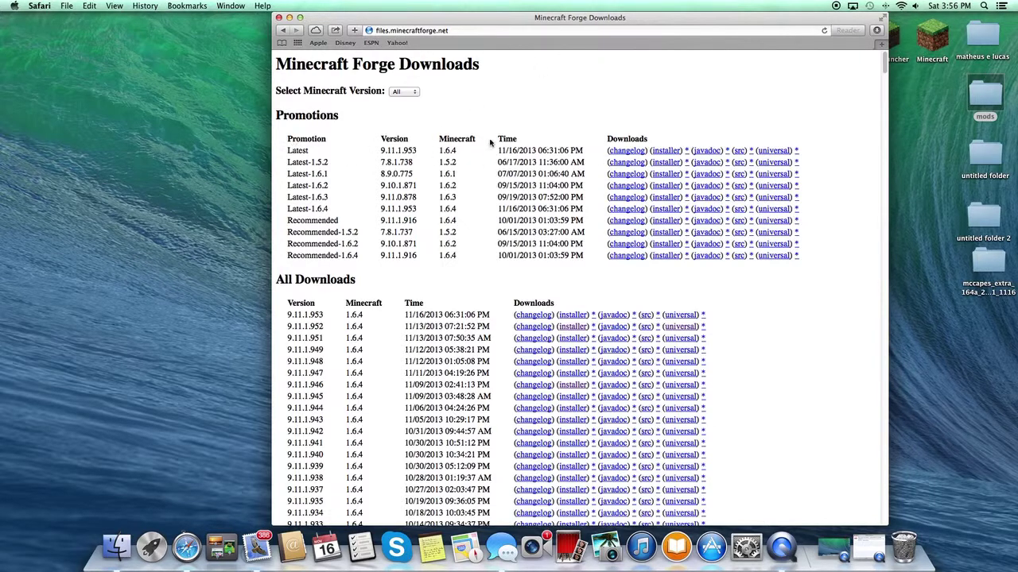
- Download the latest Forge installer for Minecraft 1.6.4, skipping the AdF.ly ad, and show the list of downloads
left_click(665, 151)
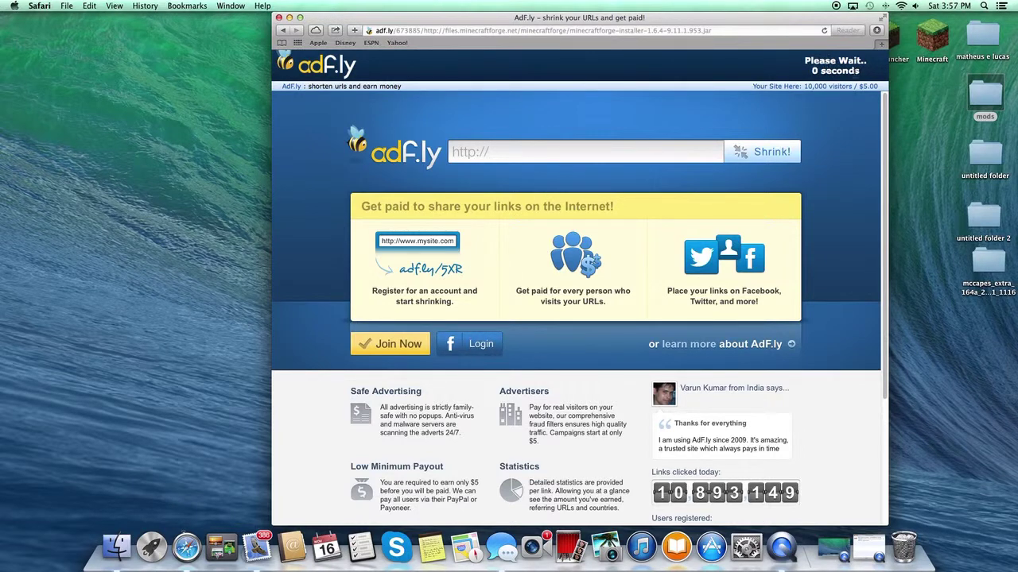
left_click(833, 67)
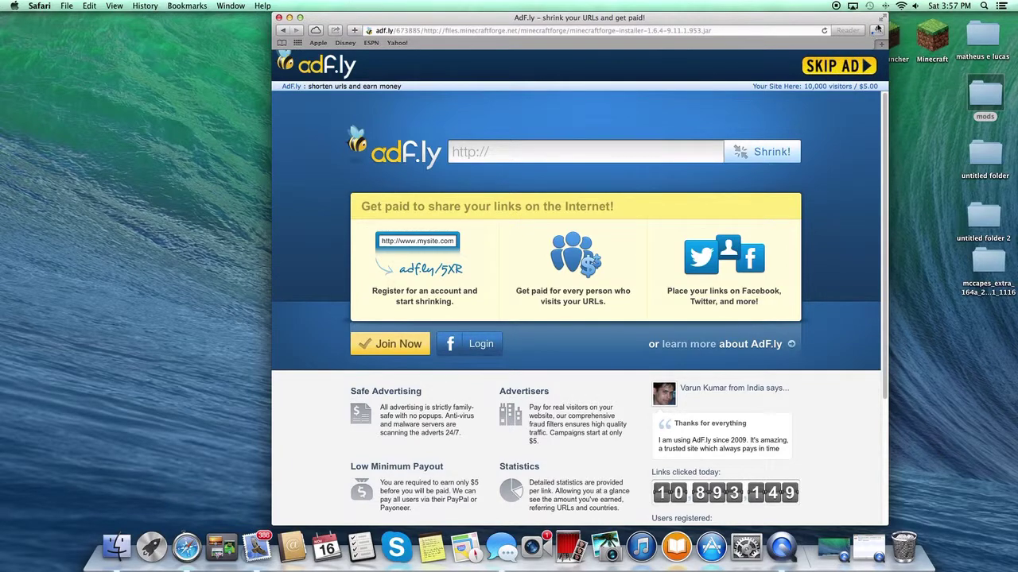
mouse_move(4, 2)
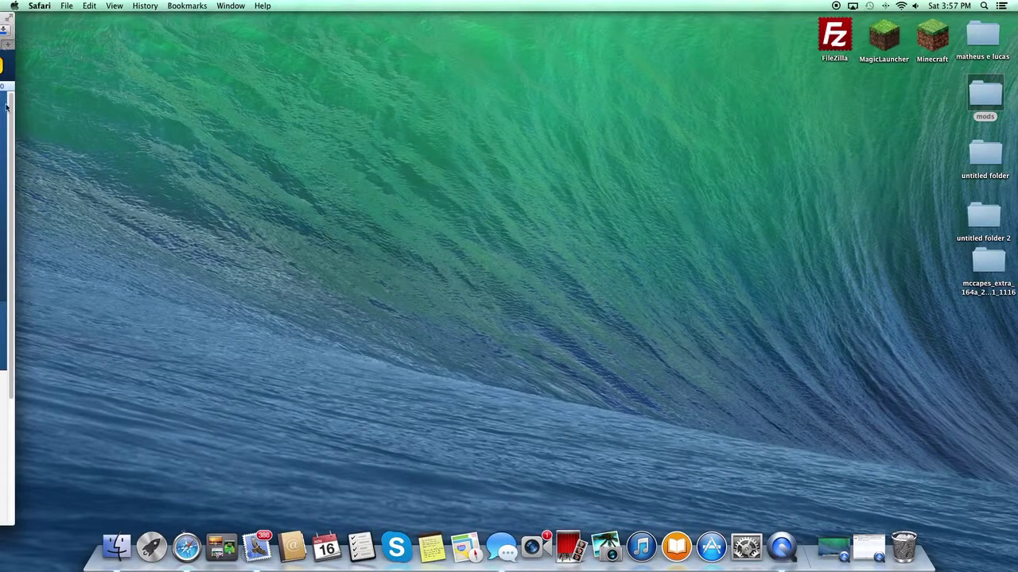
left_click(6, 44)
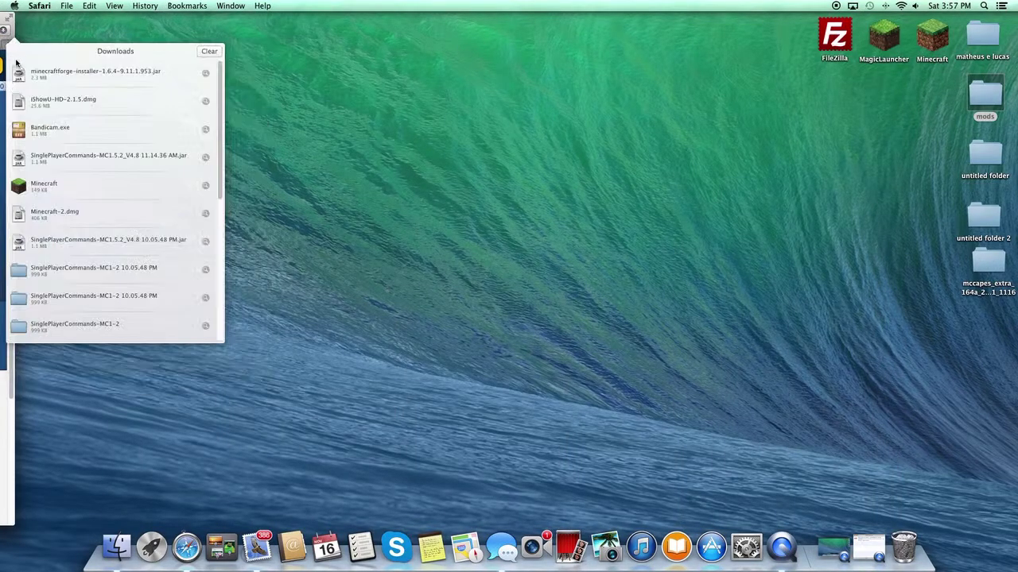
- Move the Forge installer file from the desktop to the Trash and close the browser window
left_click_drag(796, 125, 904, 547)
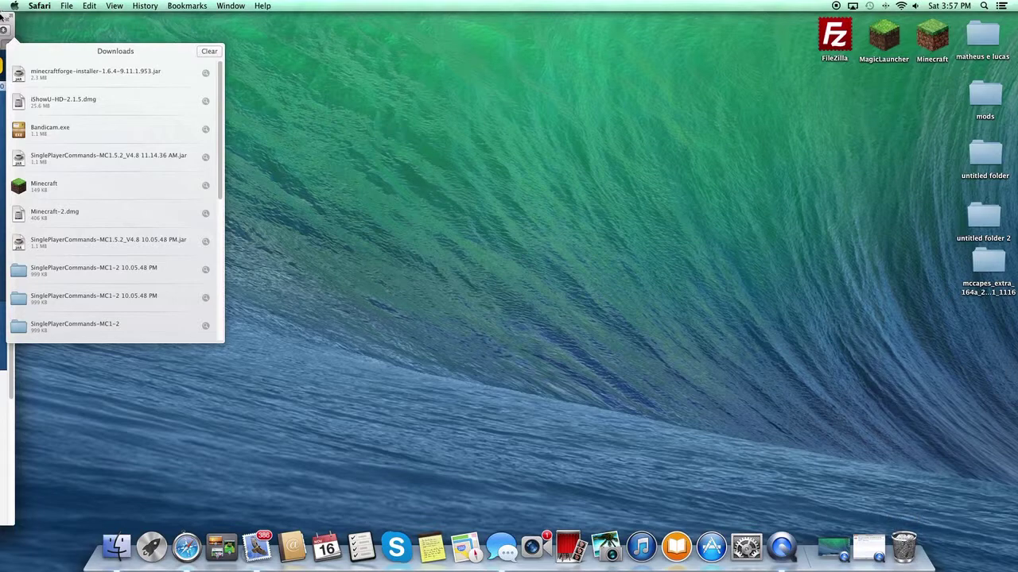
left_click_drag(2, 15, 534, 4)
left_click(426, 17)
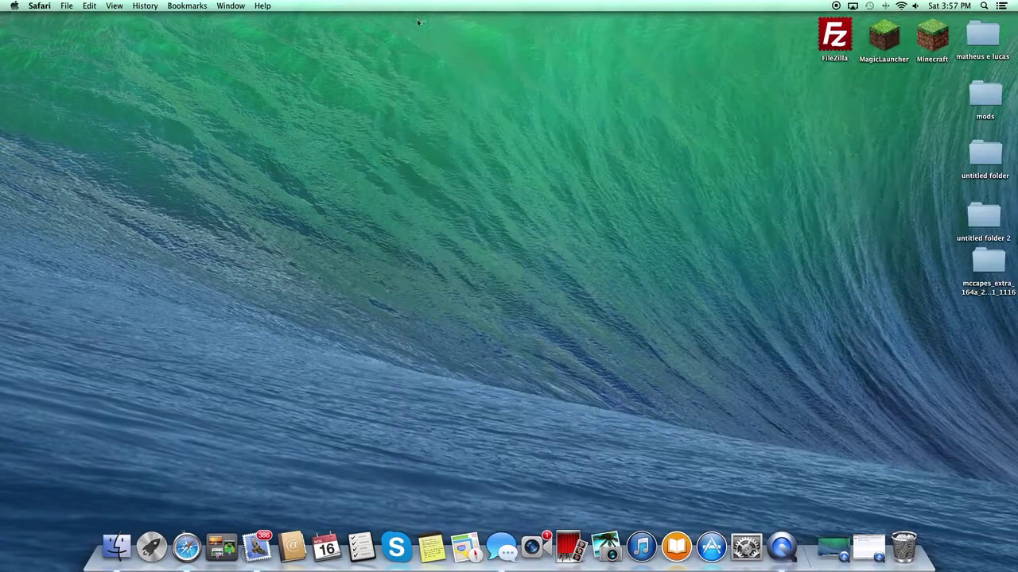
- Open the minecraft folder inside the user Library's Application Support folder and move its window clear of the desktop's centre
left_click(286, 93)
left_click(139, 5)
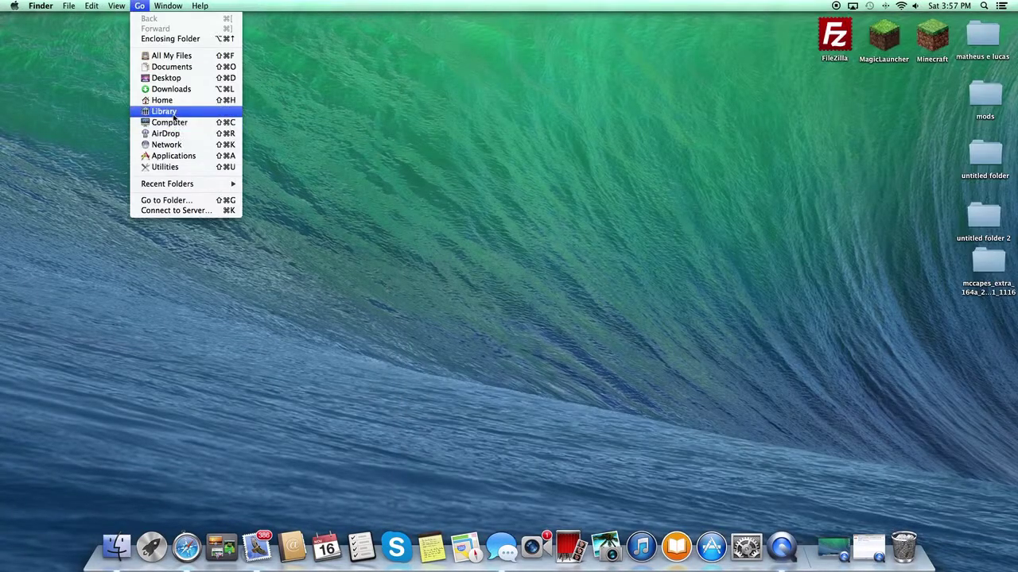
left_click(171, 112, "alt")
left_click(550, 250)
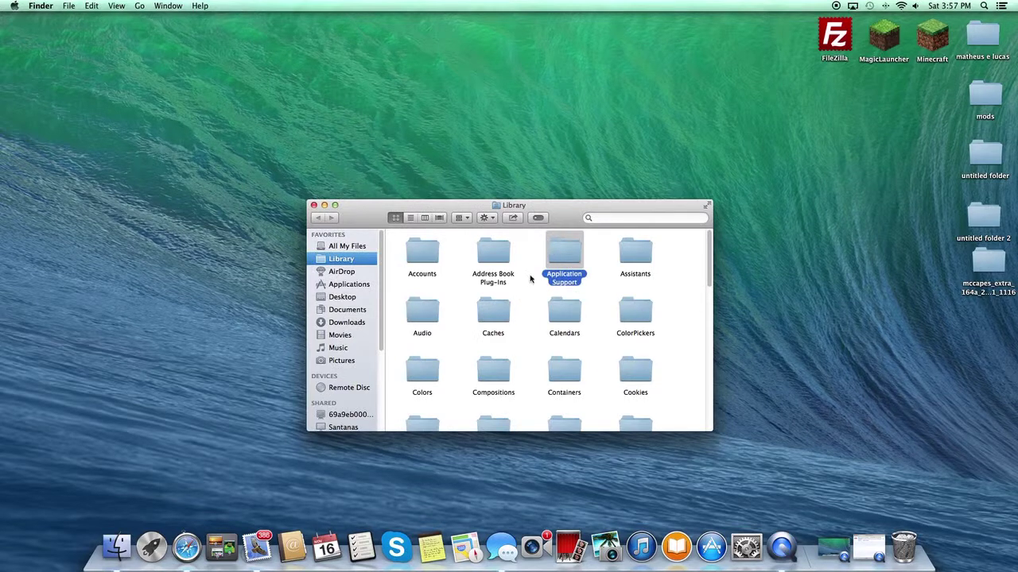
double_click(567, 263)
left_click(421, 388)
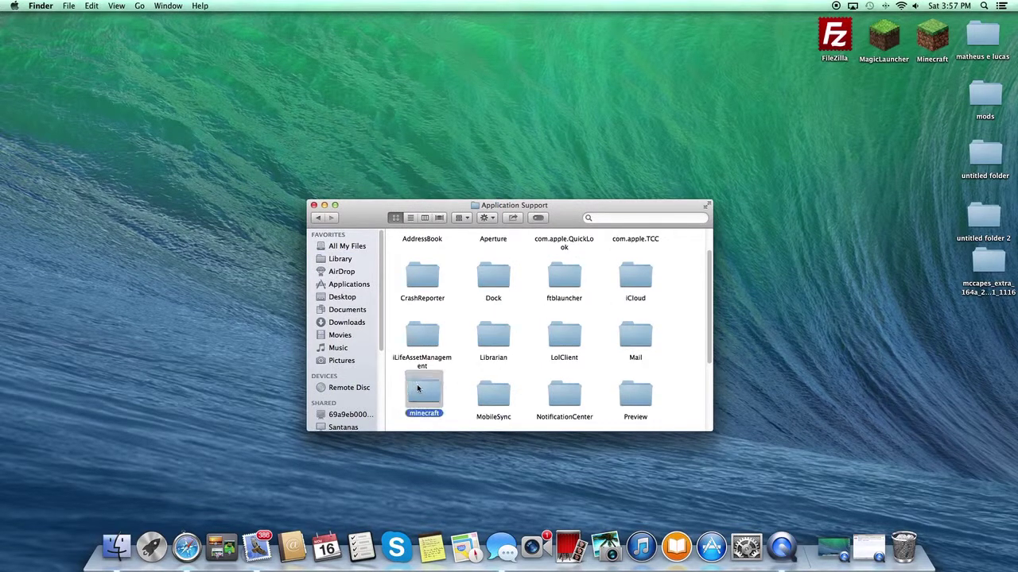
double_click(421, 388)
left_click_drag(557, 208, 404, 57)
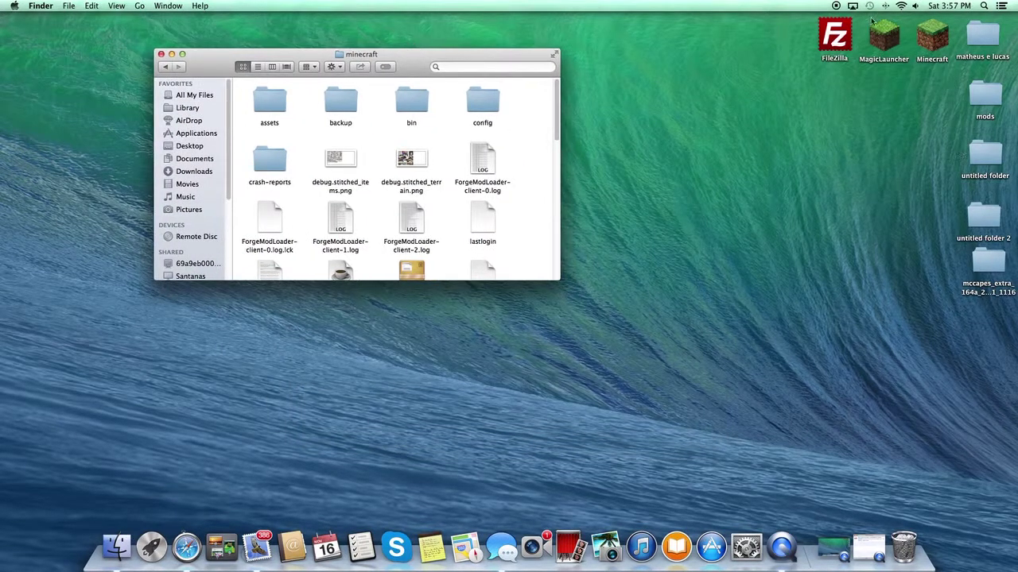
- Look through the versions folder inside the minecraft folder and return to the minecraft folder
scroll(277, 194, "down", 10)
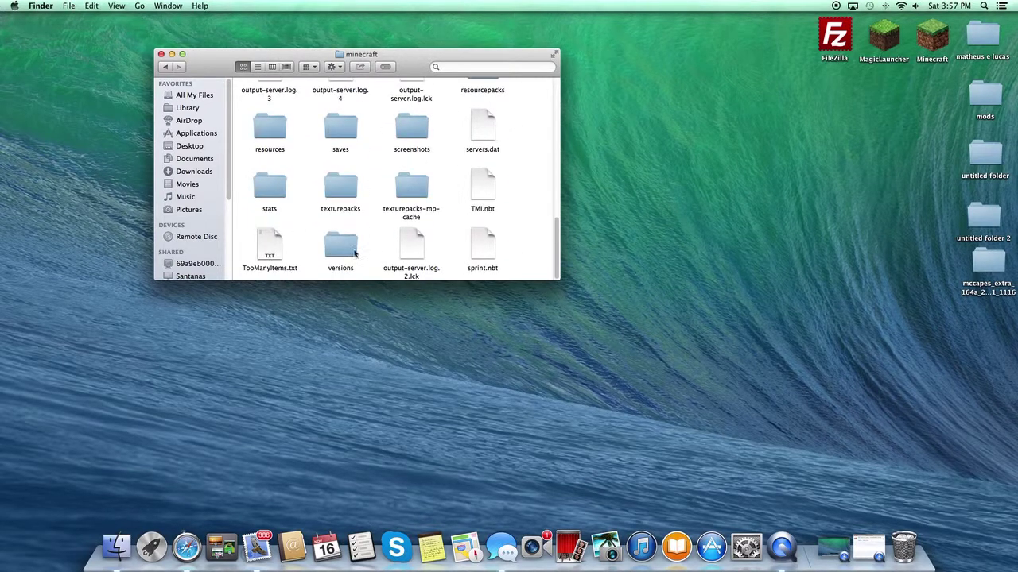
double_click(341, 248)
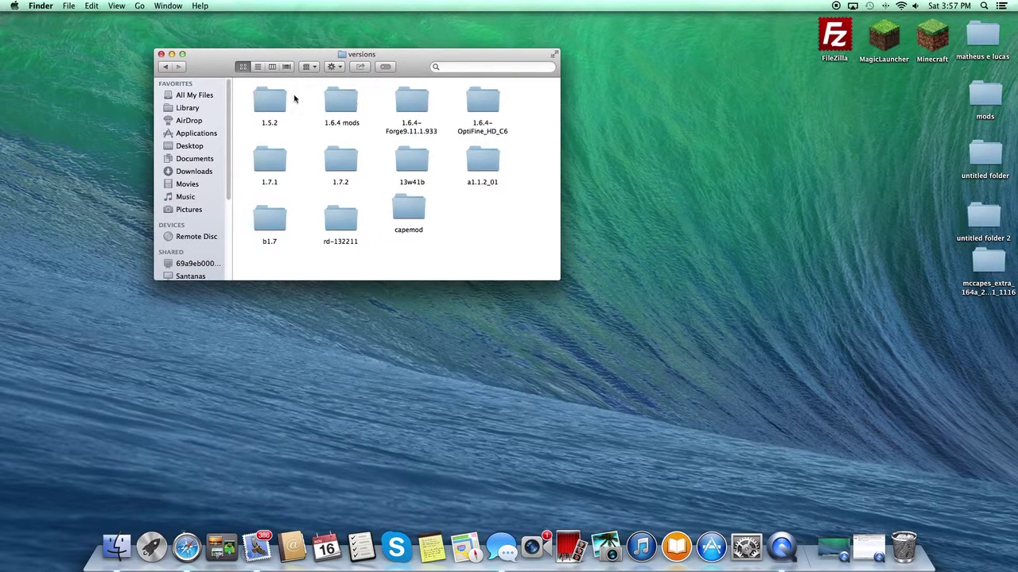
key("super+bracketleft")
- Open the mods folder inside the minecraft folder and move spc.zip and the spc folder to the Trash
scroll(350, 186, "up", 5)
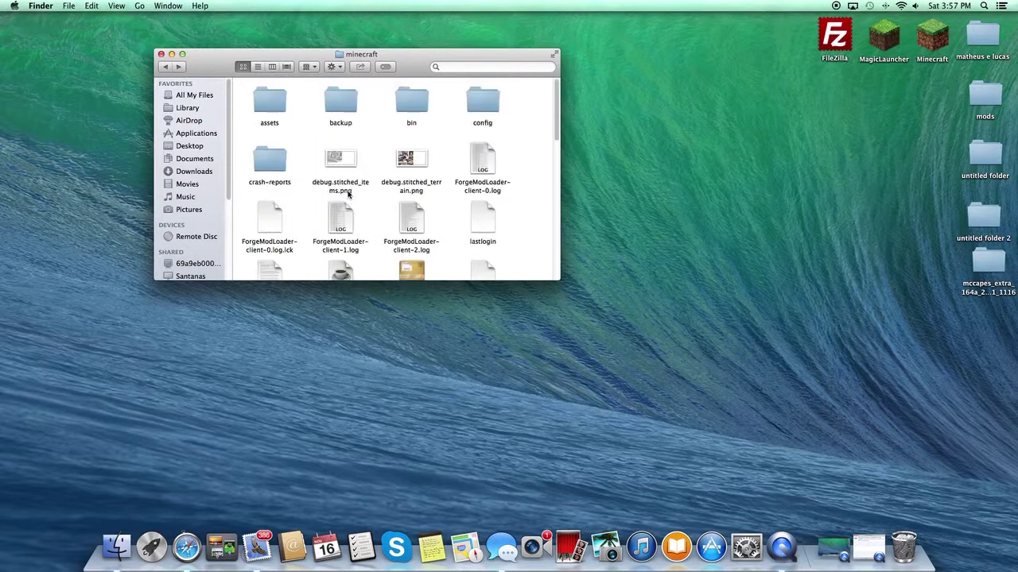
scroll(350, 191, "down", 5)
scroll(354, 176, "up", 5)
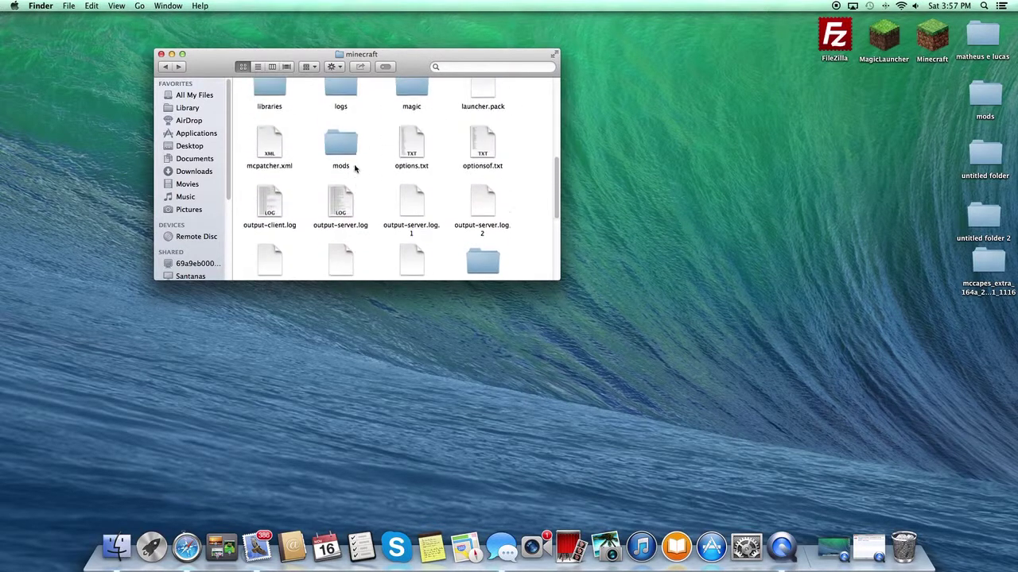
double_click(341, 155)
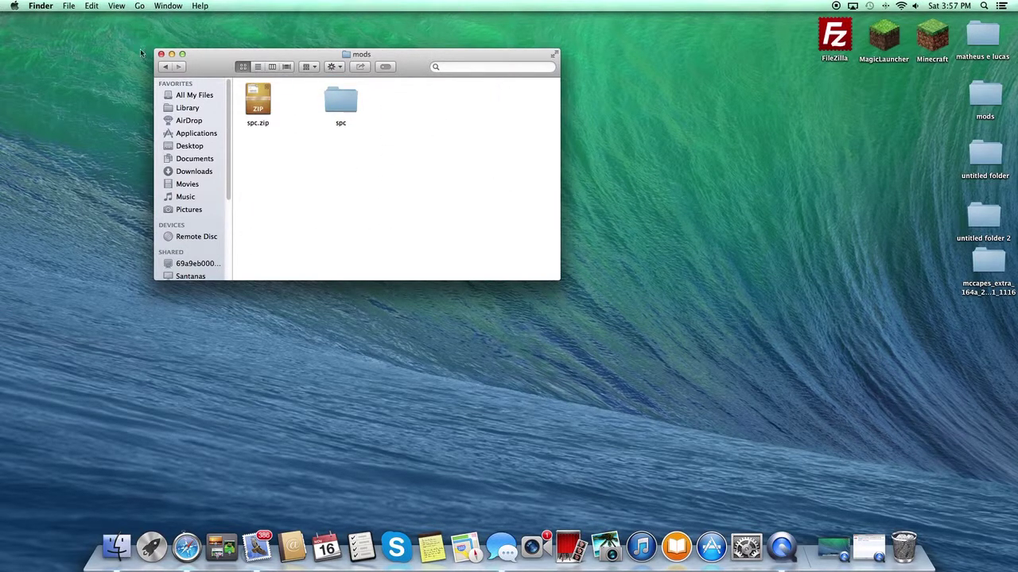
left_click_drag(266, 108, 904, 548)
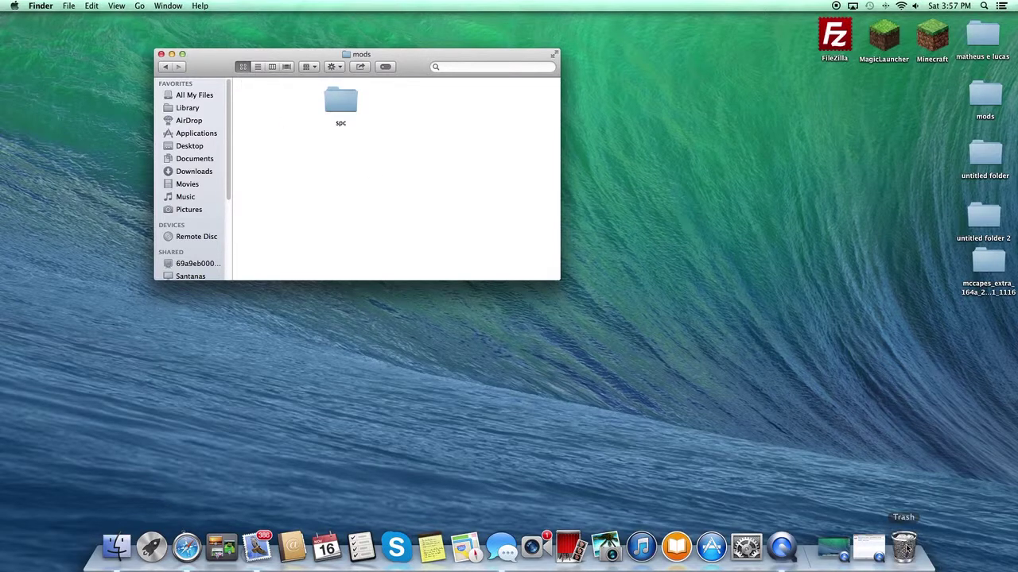
left_click_drag(341, 100, 904, 547)
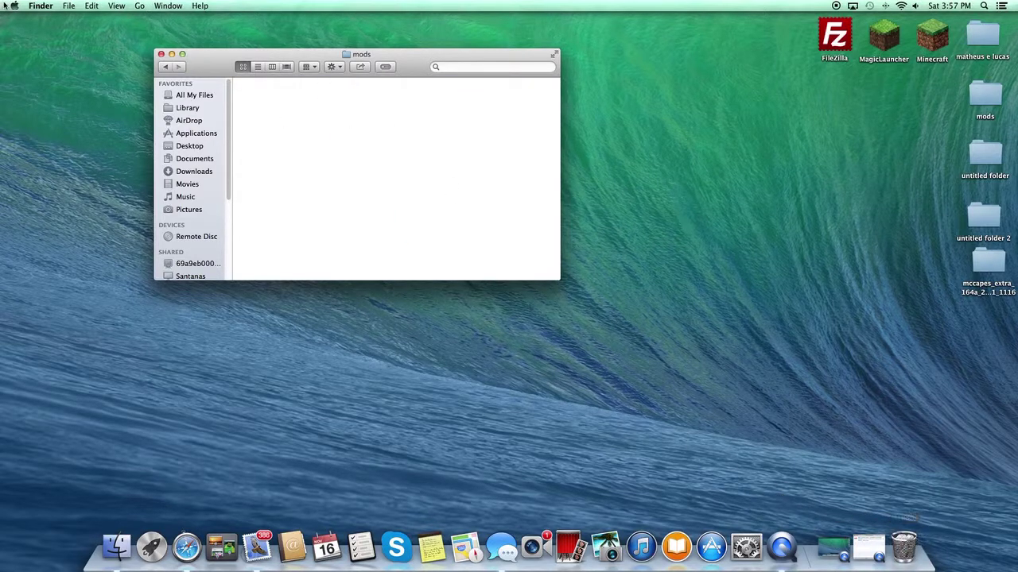
- Recheck the mods folder's location within the minecraft folder and close the folder window
left_click(163, 67)
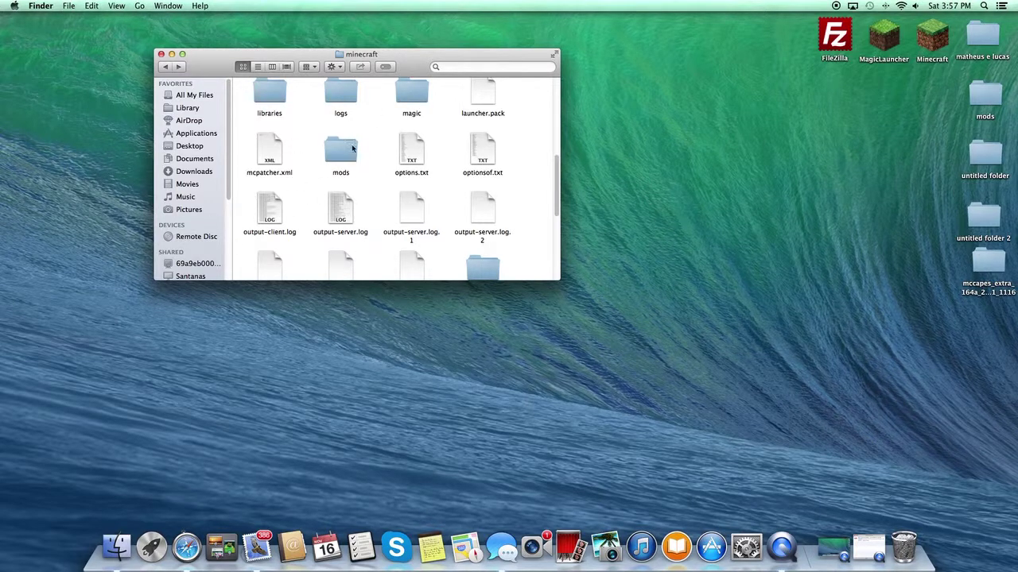
double_click(352, 148)
left_click(170, 68)
left_click_drag(357, 52, 649, 90)
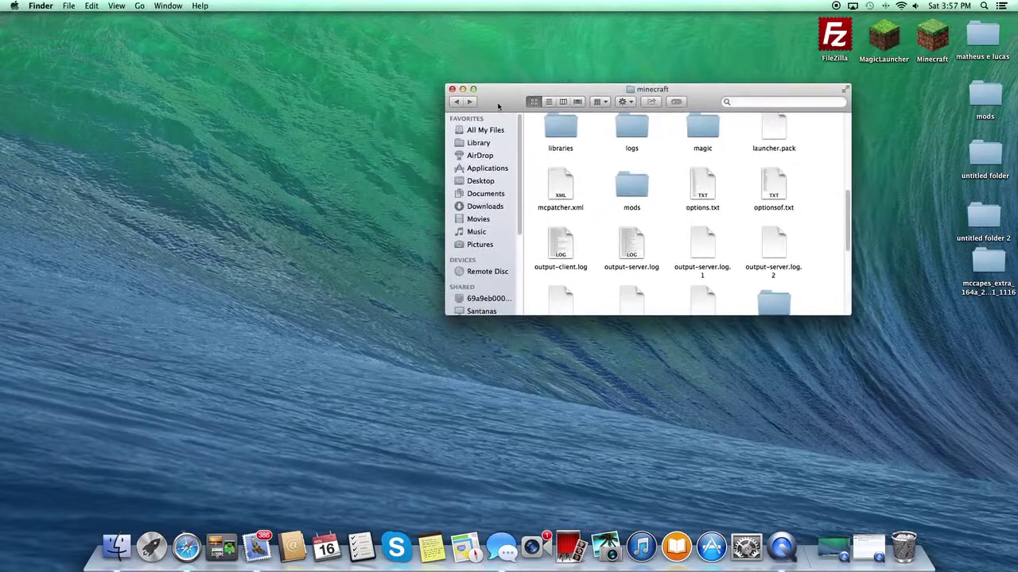
left_click(452, 89)
- Search the web in Safari for "super heroes mod" and open the minecraftforum.net thread for the 1.6.4 Super Heroes mod
left_click(186, 547)
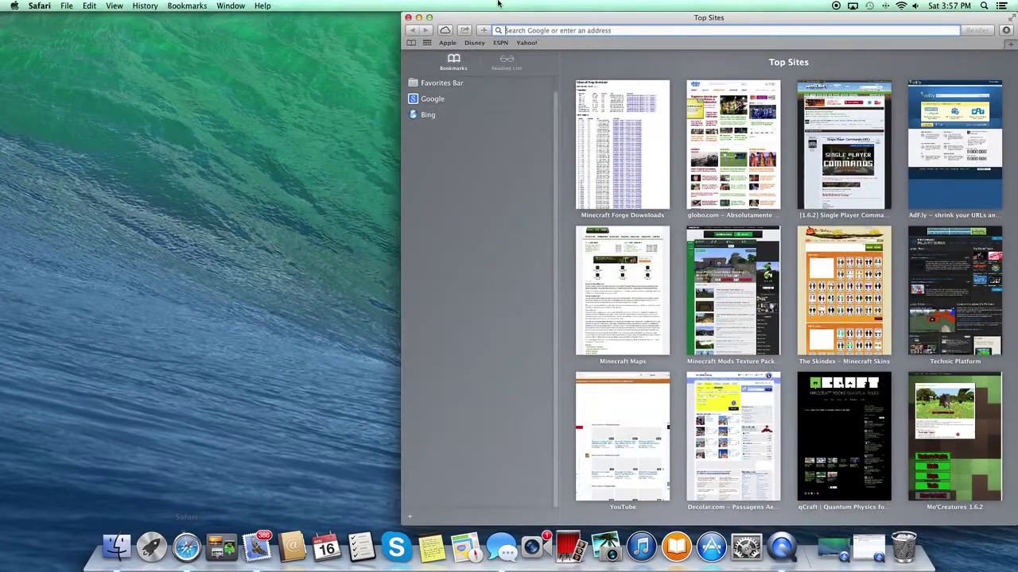
left_click_drag(515, 17, 503, 10)
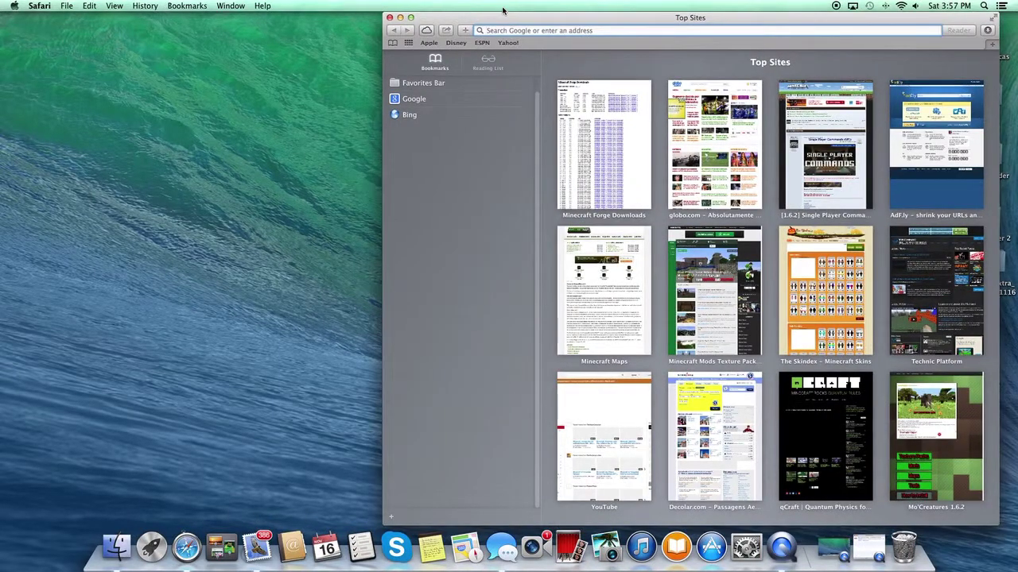
left_click(508, 30)
type("super")
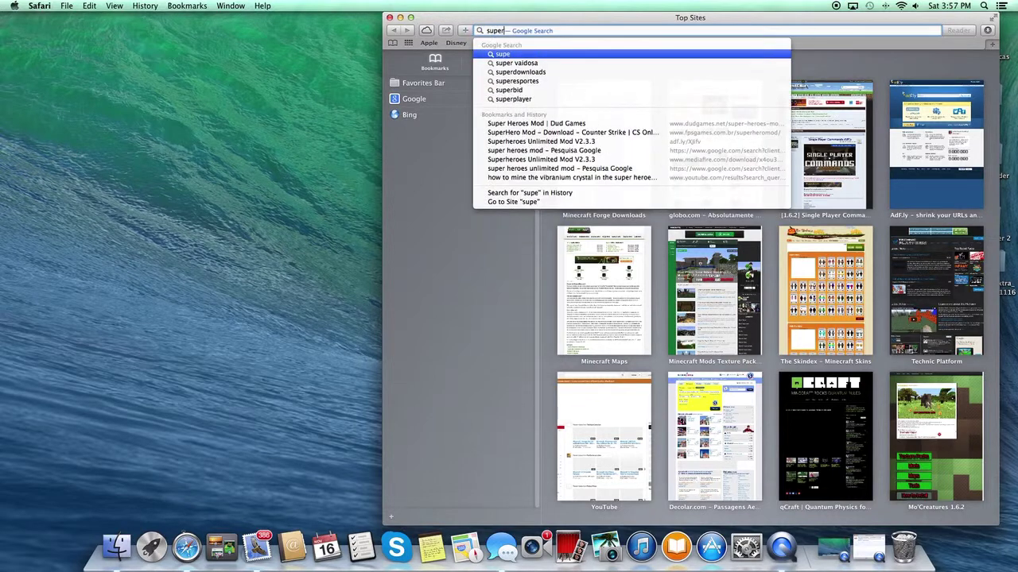
type(" heroes mod")
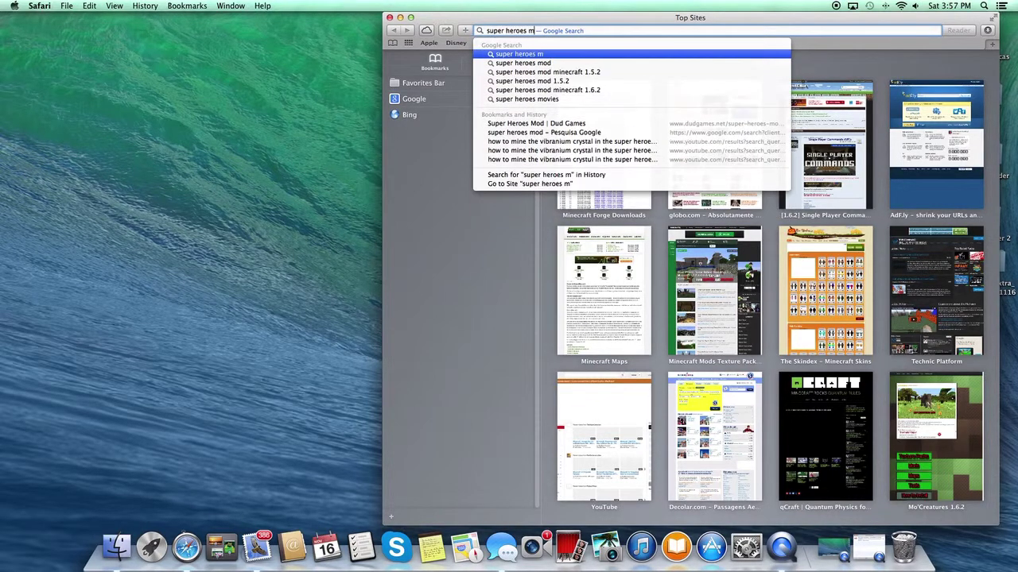
key("Return")
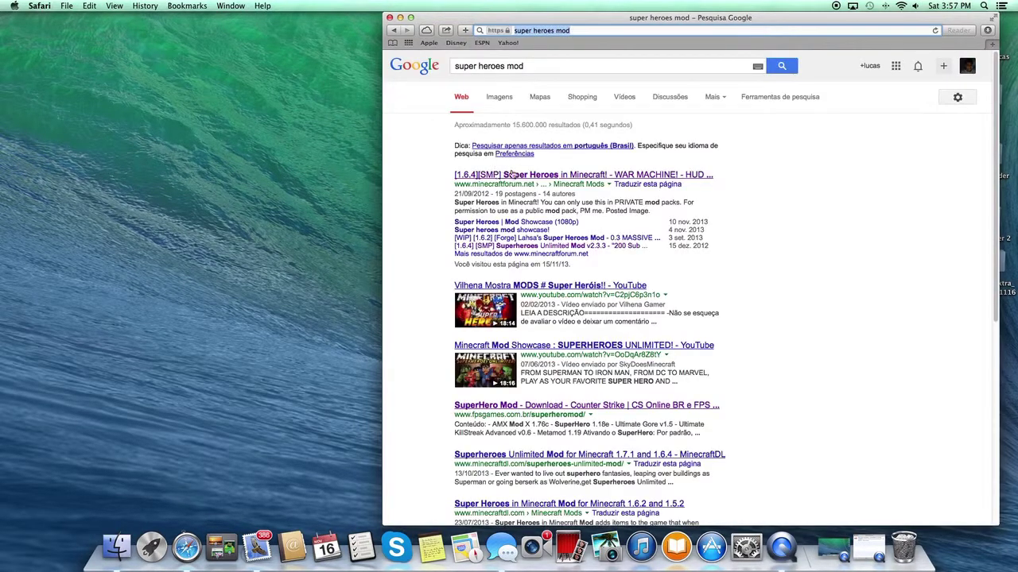
left_click(523, 177)
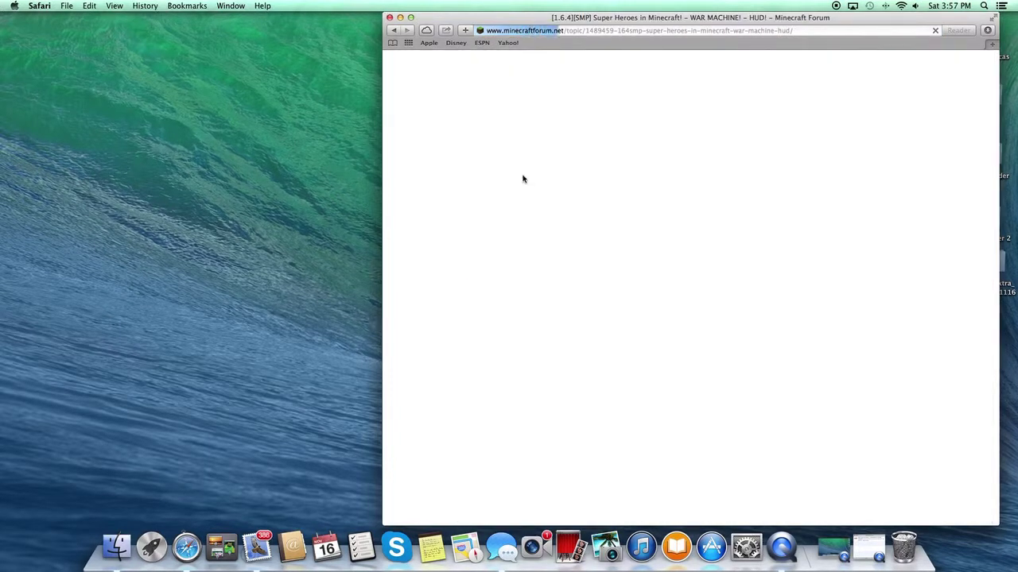
- Follow the forum thread's download link for 1.6.4 and open the Super Heroes Mod page on the Dud Games site
scroll(549, 278, "down", 20)
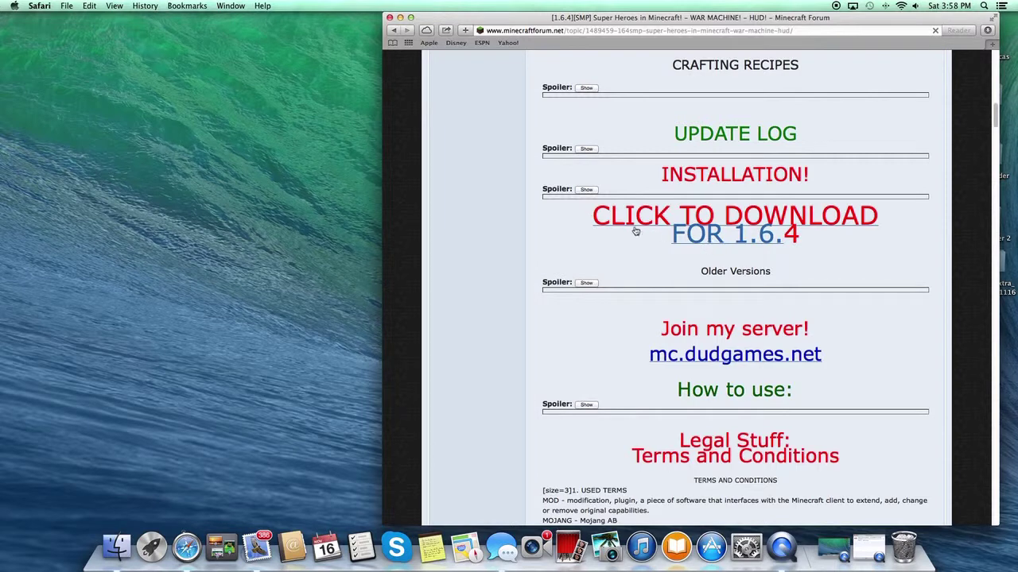
left_click(636, 230)
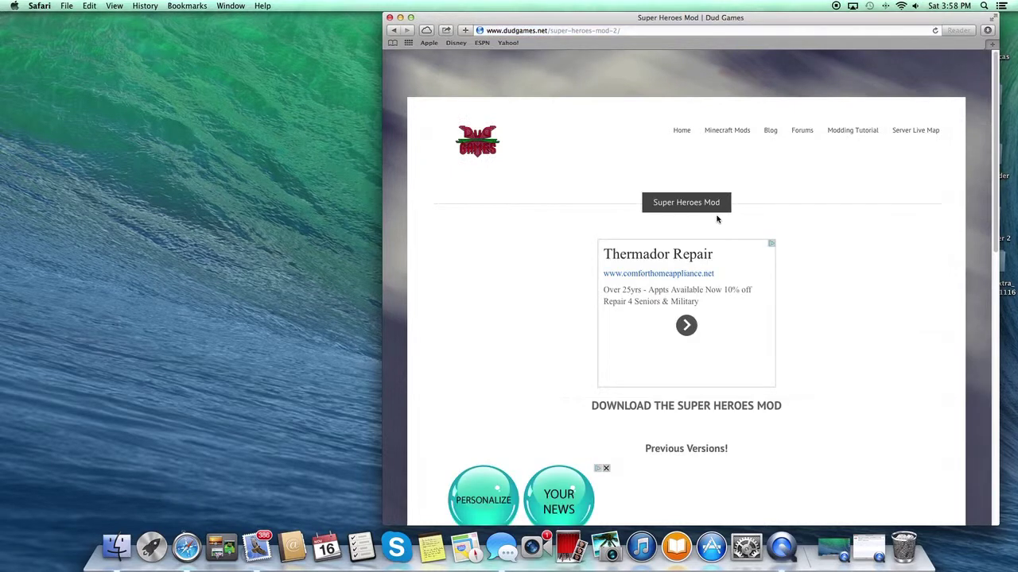
mouse_move(729, 136)
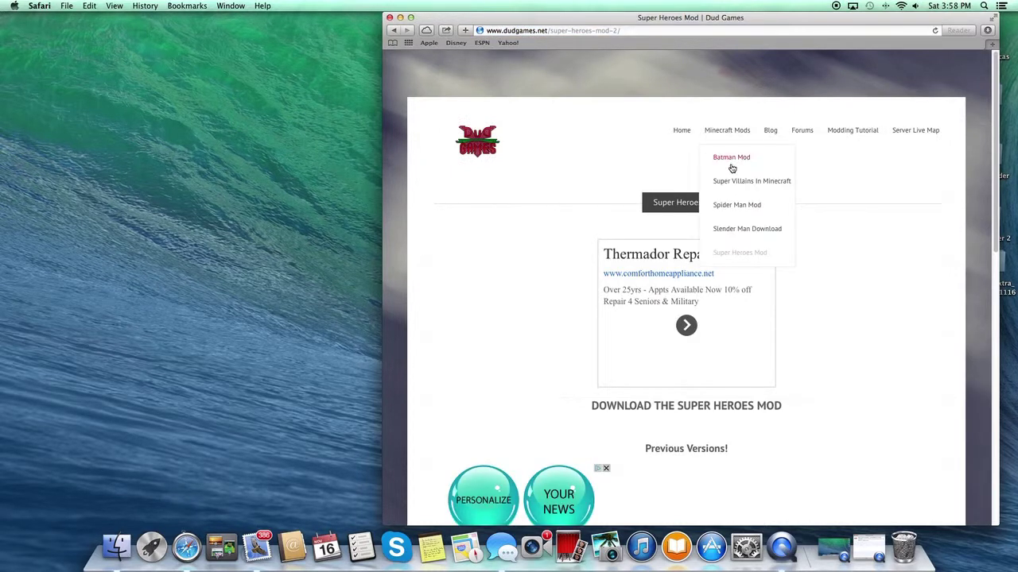
left_click(743, 254)
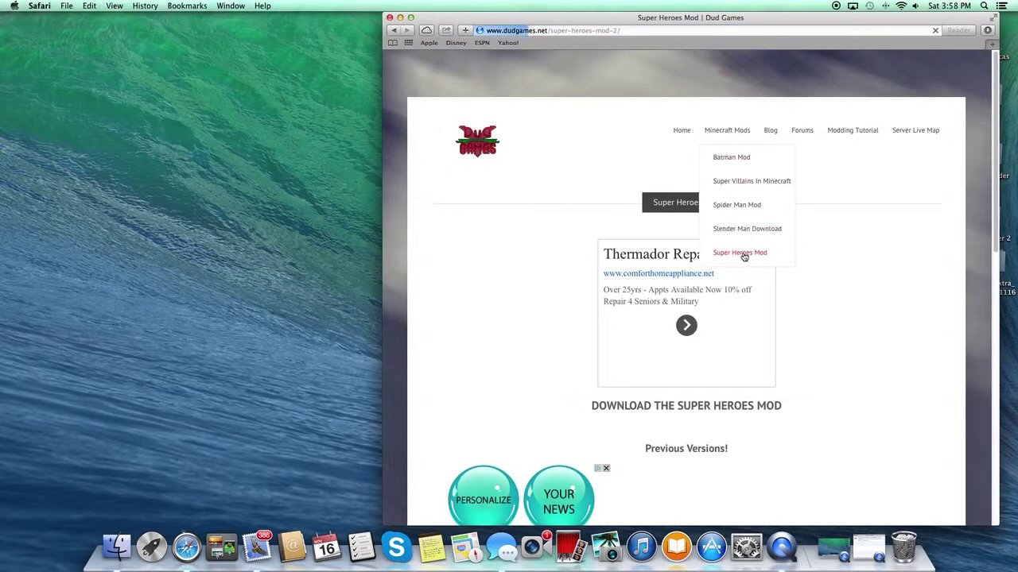
- Follow the page's Super Heroes mod download link and skip the AdF.ly advertisement
scroll(694, 325, "down", 5)
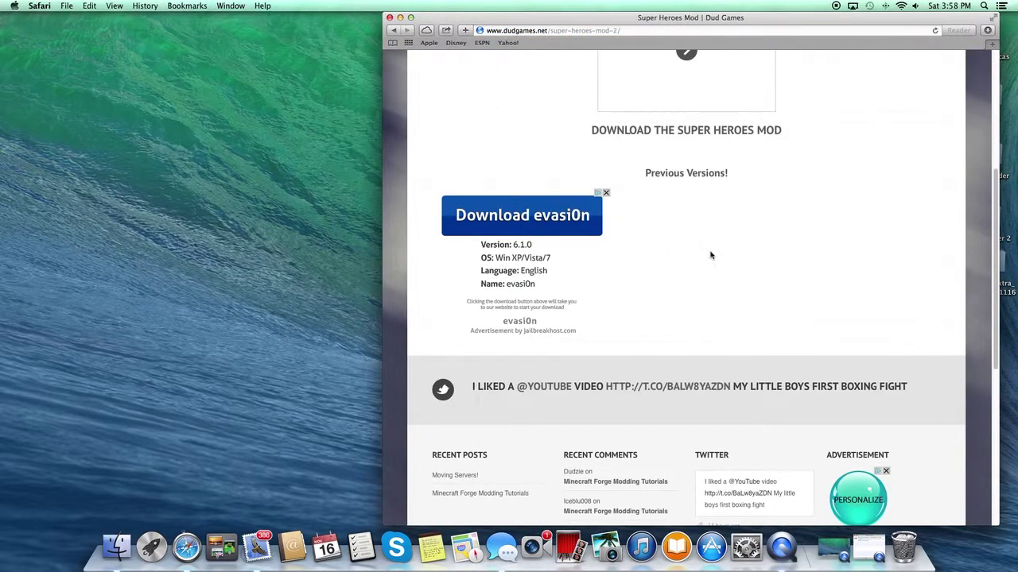
scroll(625, 263, "up", 4)
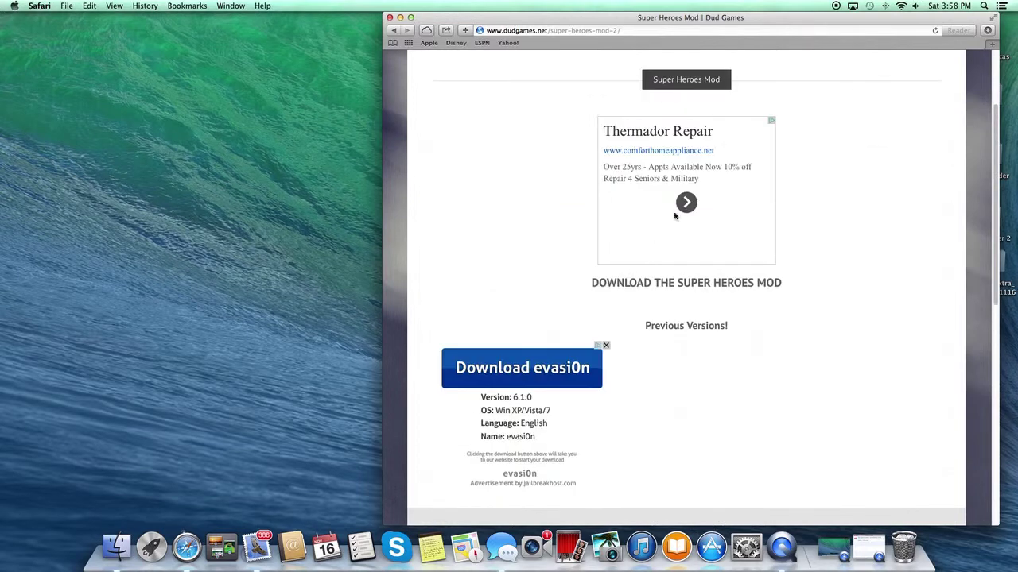
scroll(759, 155, "down", 1)
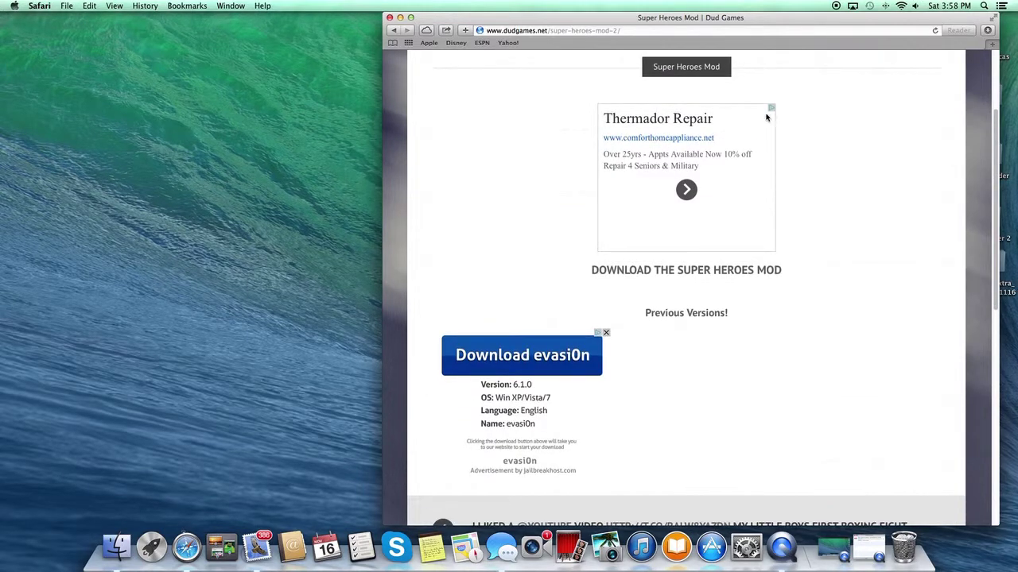
scroll(774, 115, "up", 2)
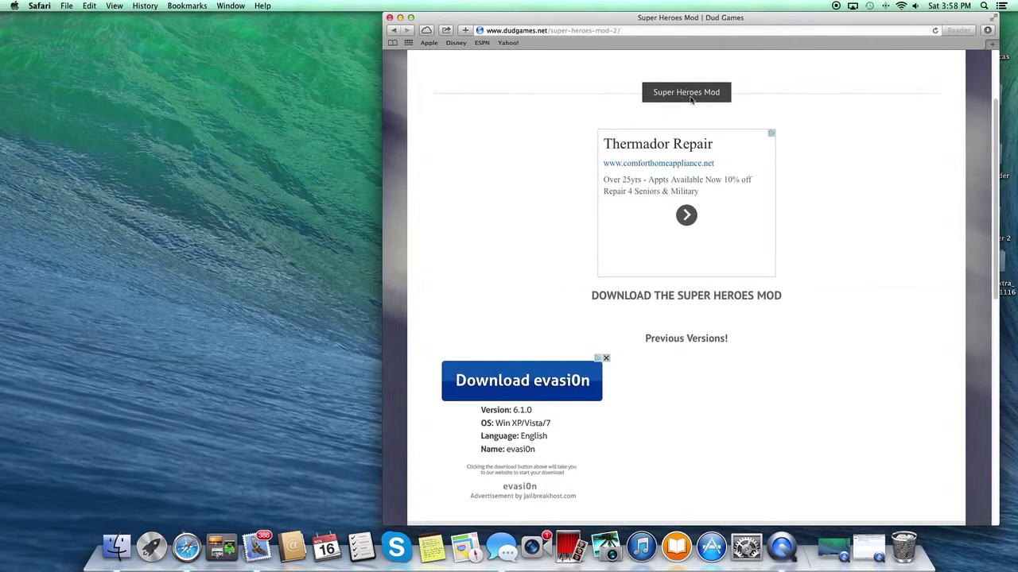
left_click(708, 299)
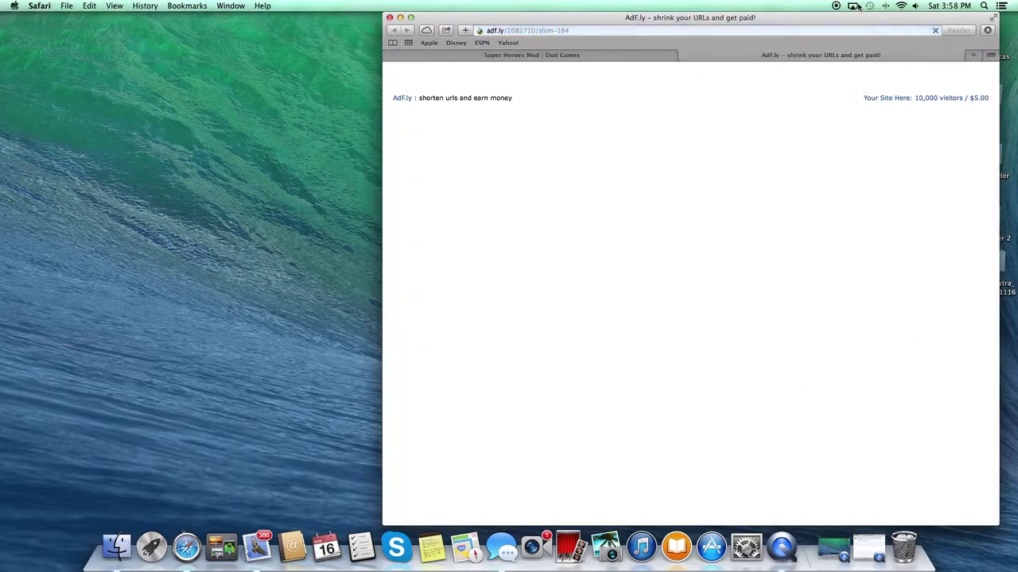
left_click_drag(857, 7, 628, 4)
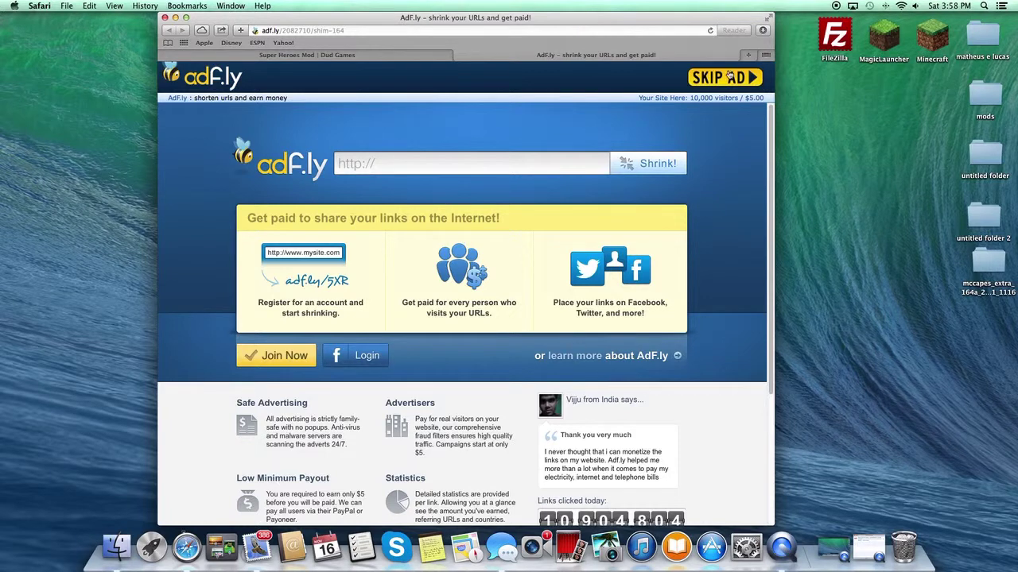
left_click(729, 75)
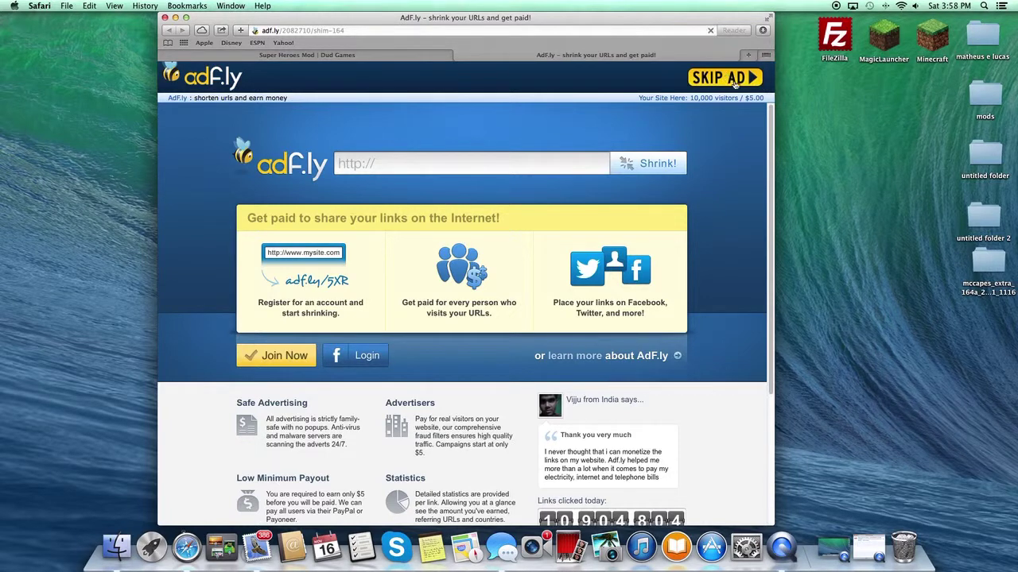
- Place the downloaded SHIM_5 folder on the desktop, check its contents and hide the browser
left_click(762, 31)
left_click_drag(670, 74, 942, 93)
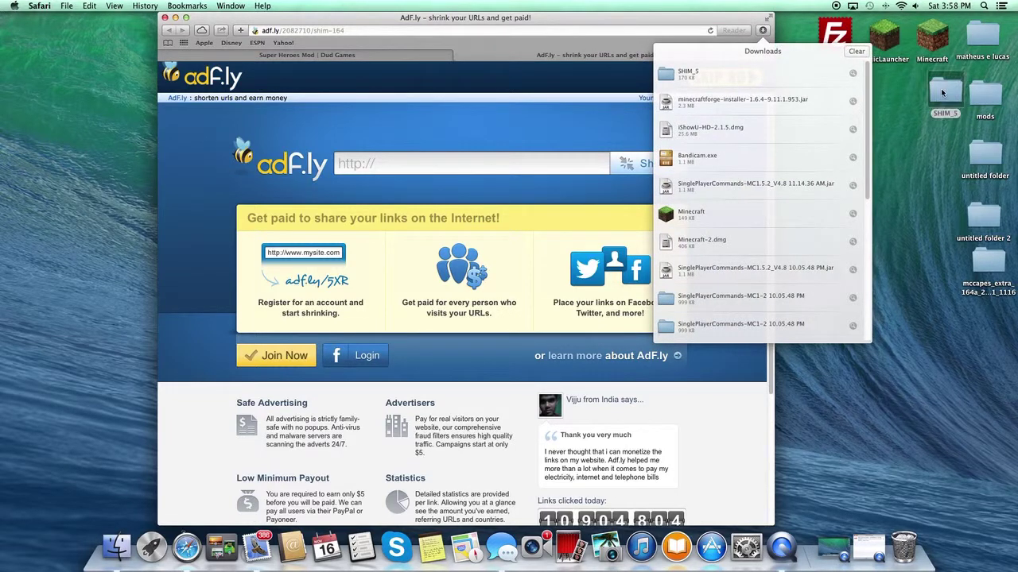
double_click(942, 92)
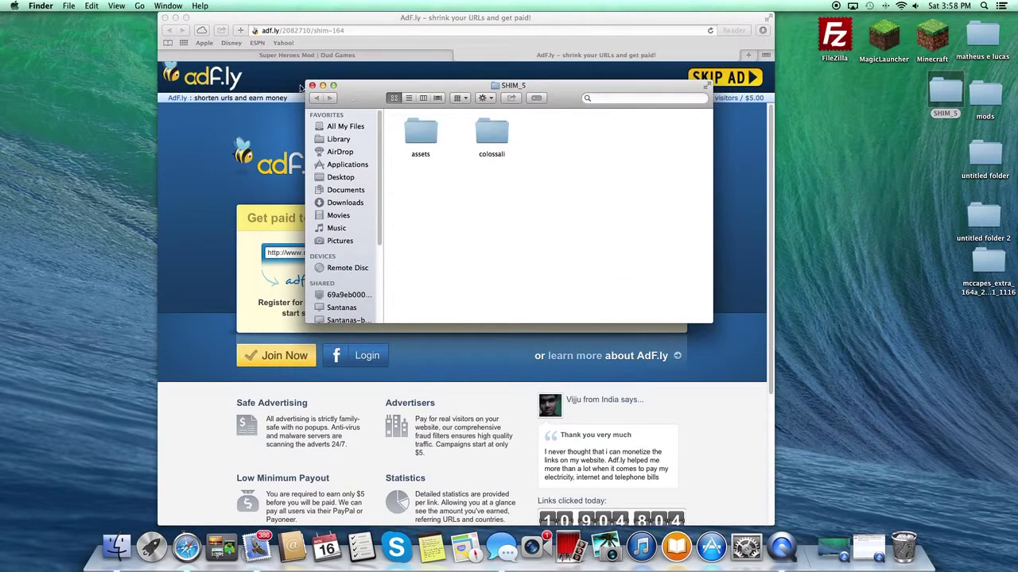
left_click(311, 85)
key("super+alt+h")
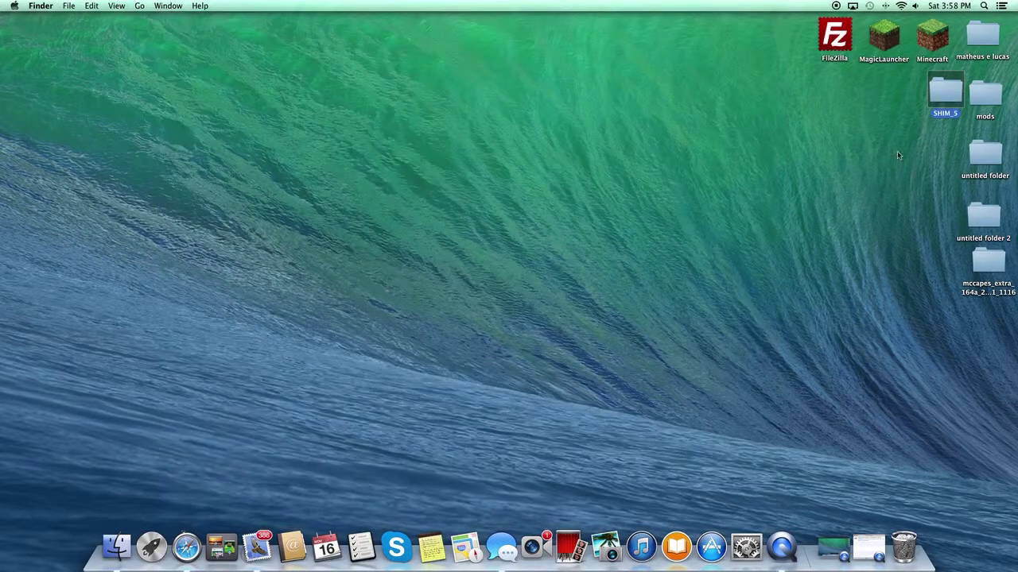
- Compress the assets and colossali folders inside SHIM_5 together into one zip archive
double_click(945, 94)
left_click_drag(424, 161, 488, 125)
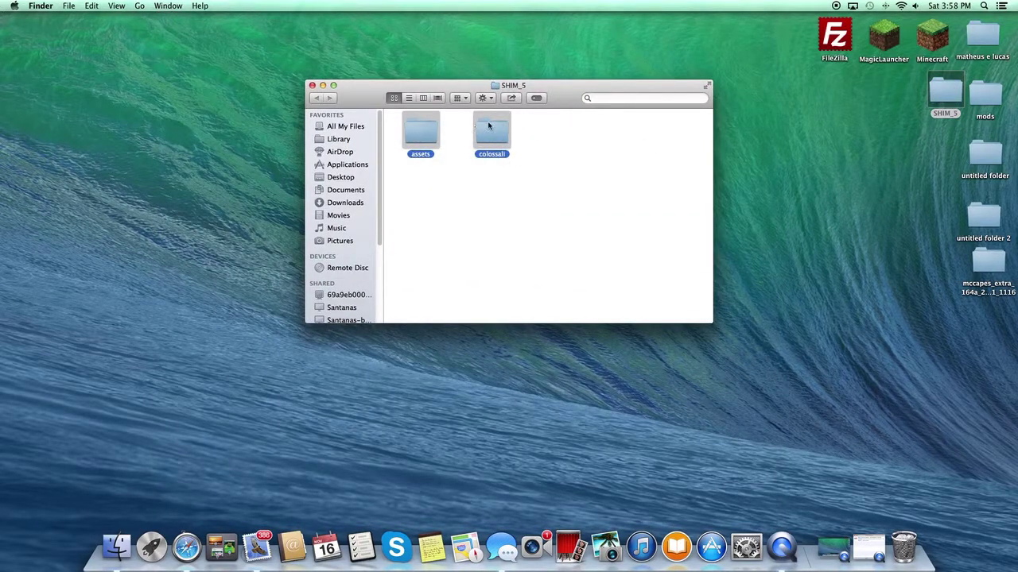
right_click(487, 123)
left_click(531, 191)
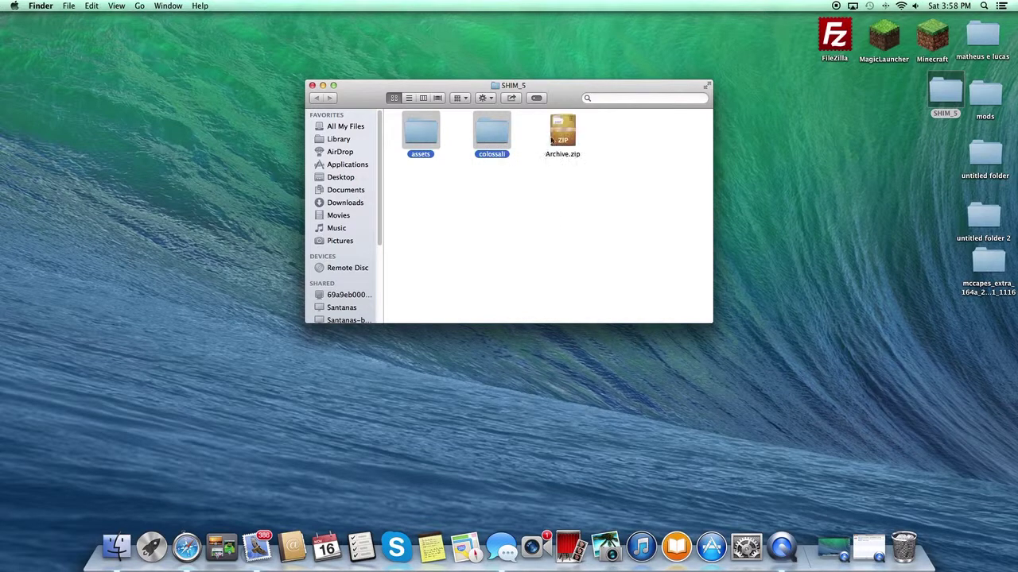
- Rename Archive.zip as super.zip and move it out of SHIM_5 onto the desktop
left_click_drag(566, 83, 640, 63)
left_click(636, 112)
key("Return")
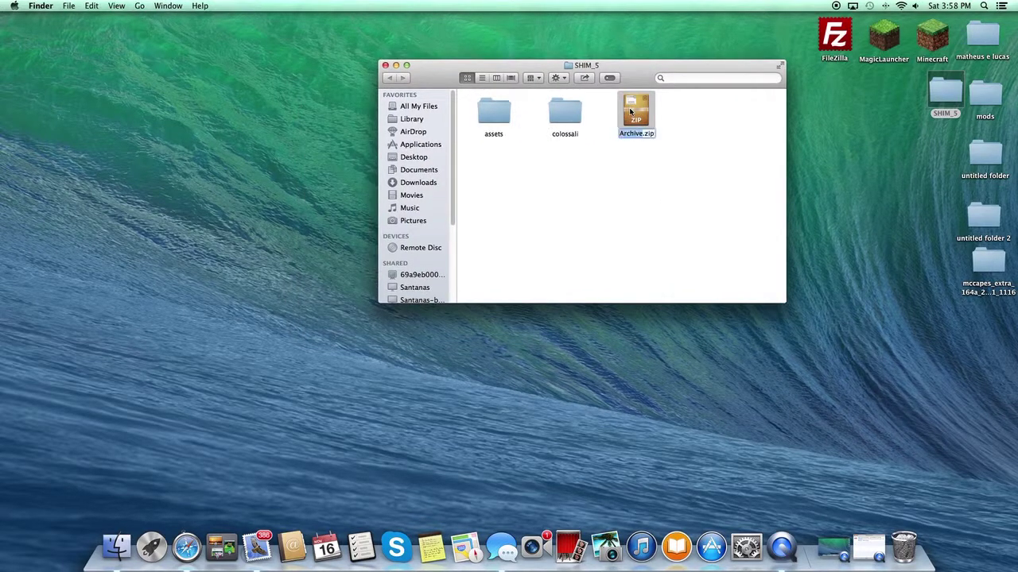
key("BackSpace")
type("super")
key("Return")
left_click_drag(636, 111, 914, 112)
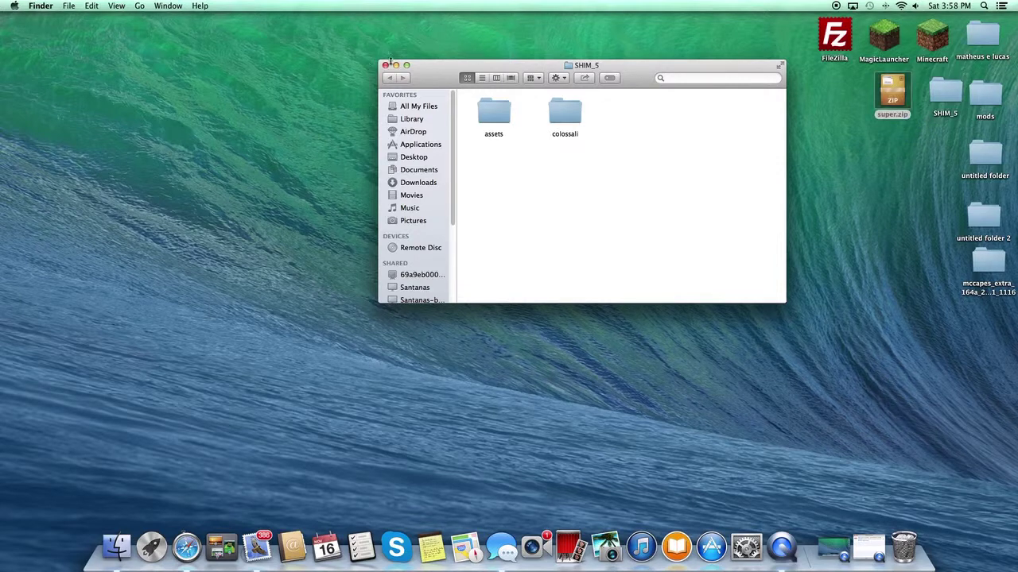
- Close the SHIM_5 window, move the SHIM_5 folder to the Trash and reposition super.zip beside the desktop's mods folder
left_click(385, 65)
left_click(944, 91)
key("super+BackSpace")
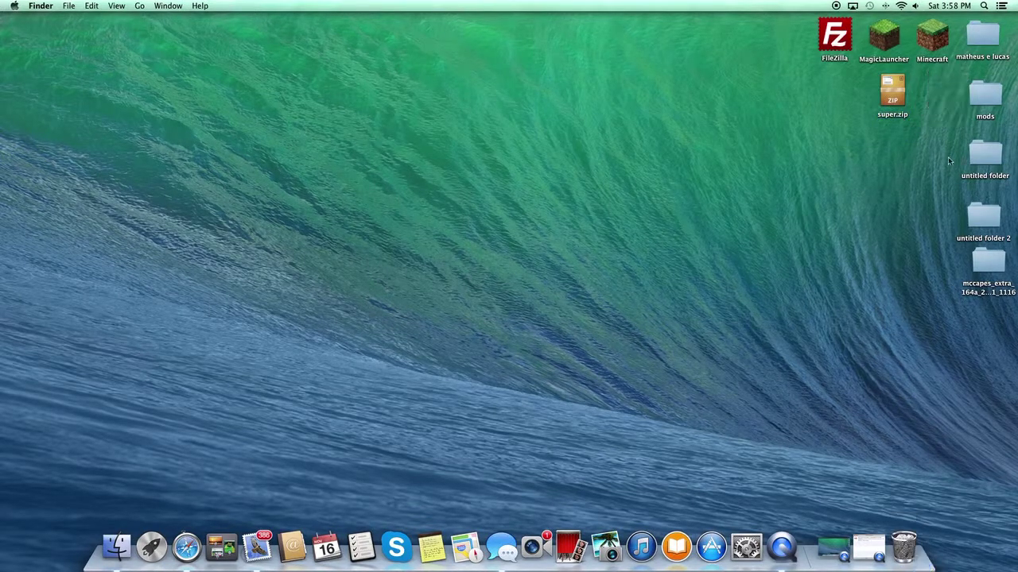
left_click_drag(902, 77, 941, 94)
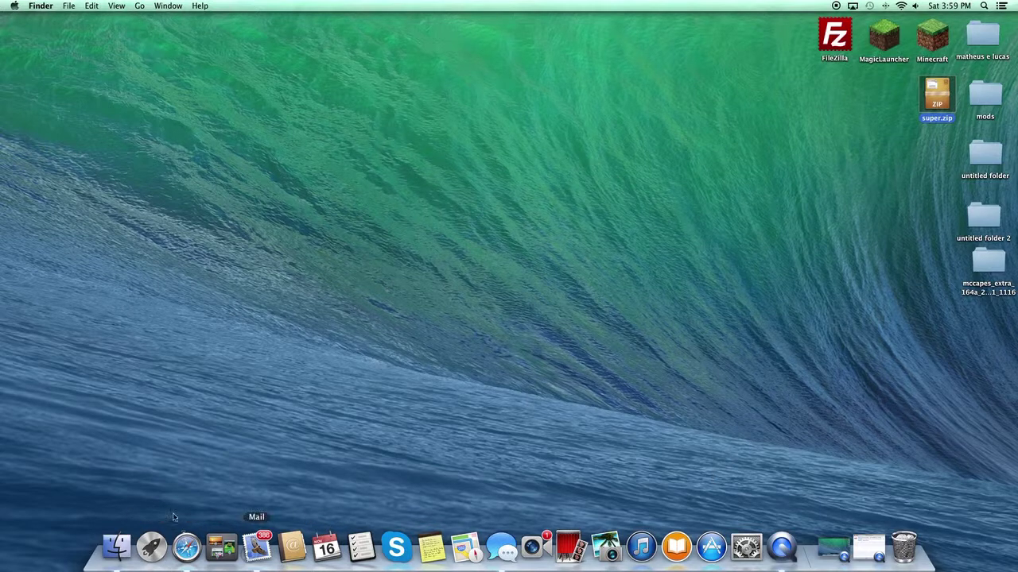
- Open the mods folder under Library, Application Support, minecraft and move super.zip from the desktop into it
left_click(116, 546)
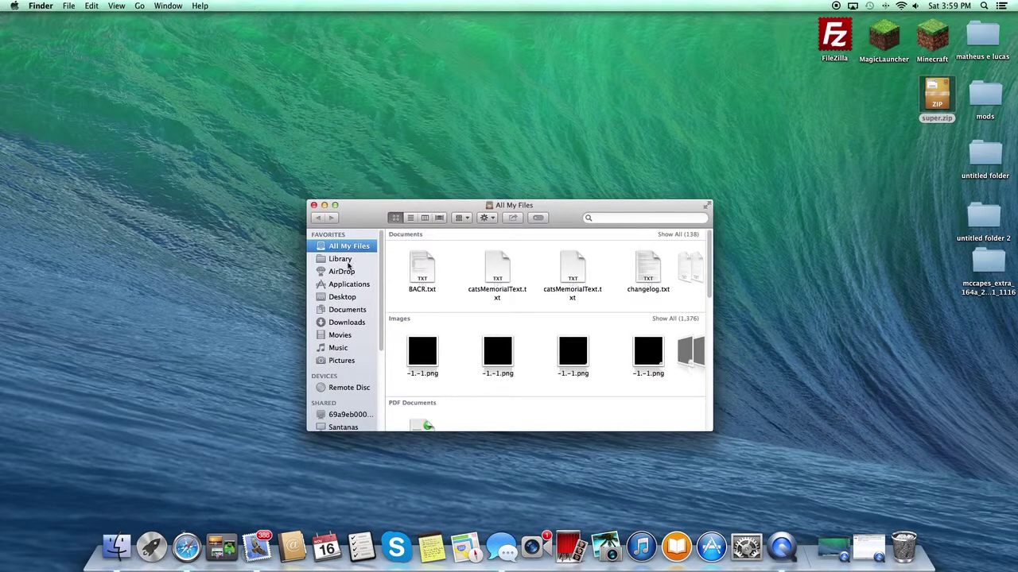
left_click(346, 262)
double_click(545, 268)
scroll(408, 387, "down", 2)
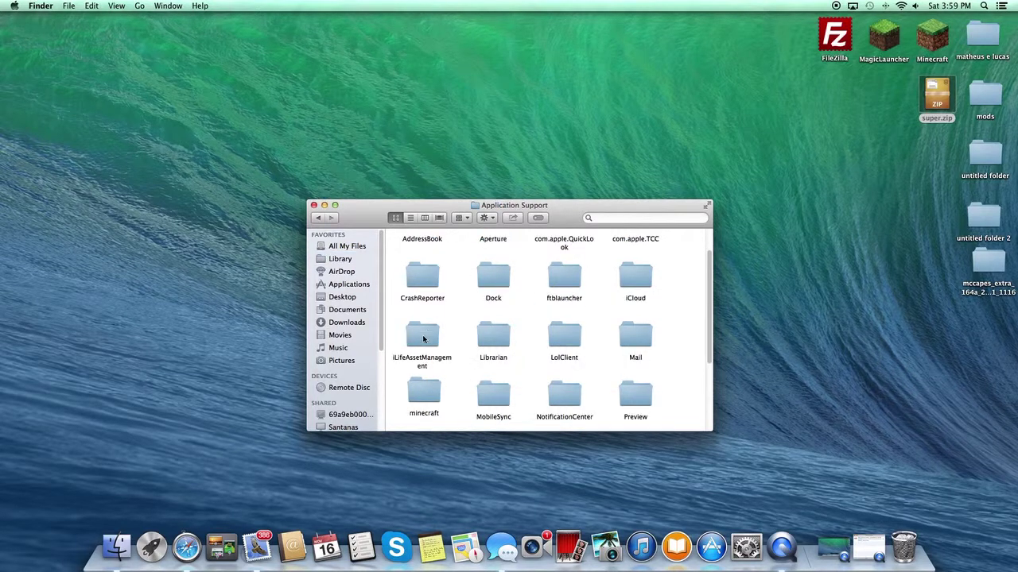
double_click(418, 390)
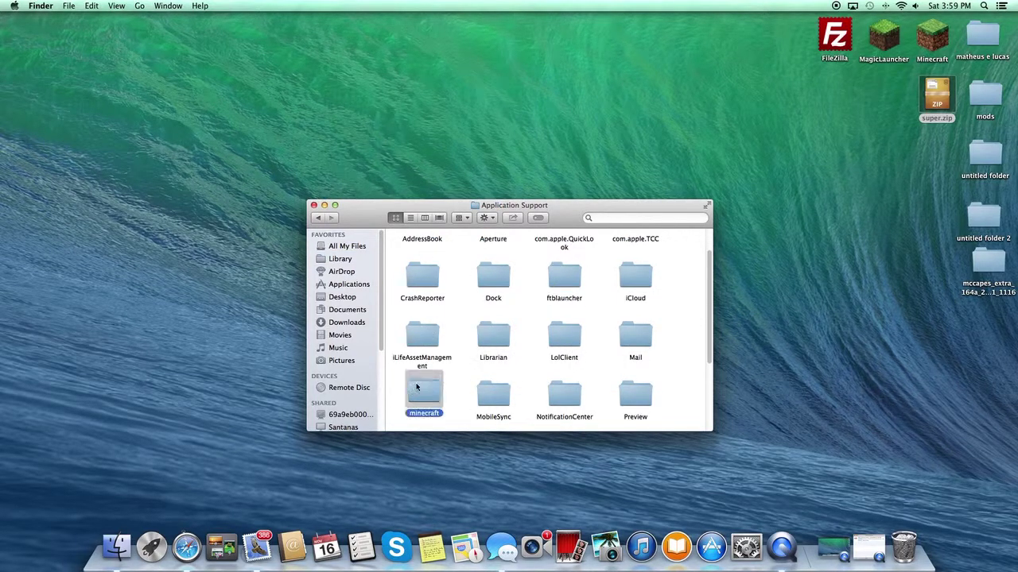
double_click(501, 305)
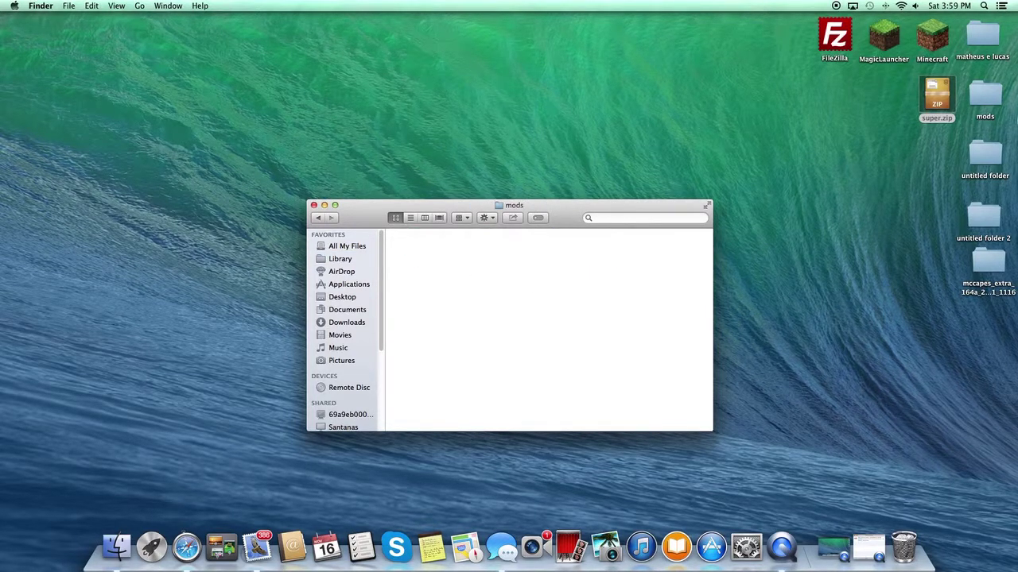
left_click_drag(930, 97, 430, 251)
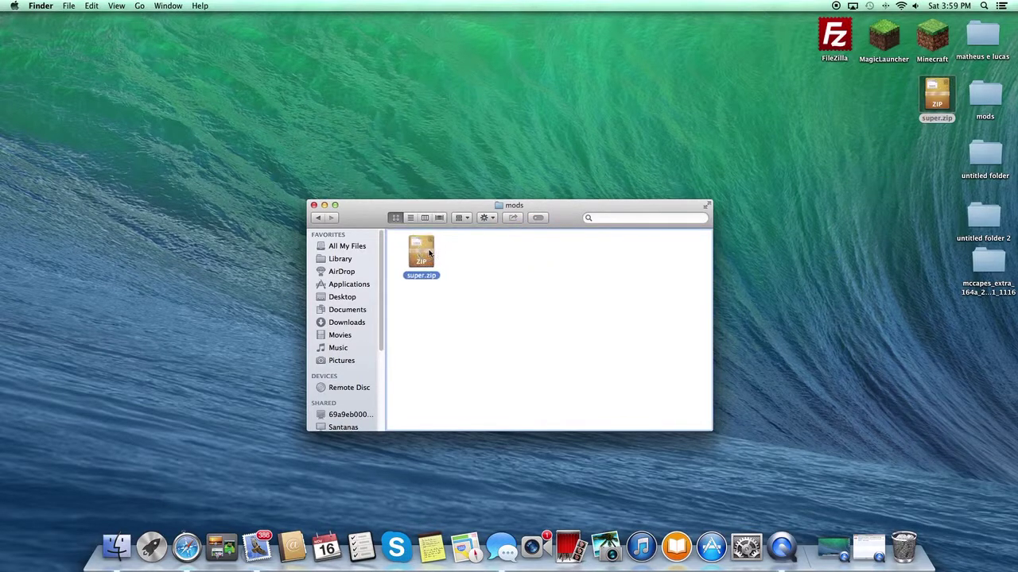
- Set the mods folder window aside and launch Minecraft from the desktop
left_click_drag(529, 205, 228, 6)
left_click(929, 44)
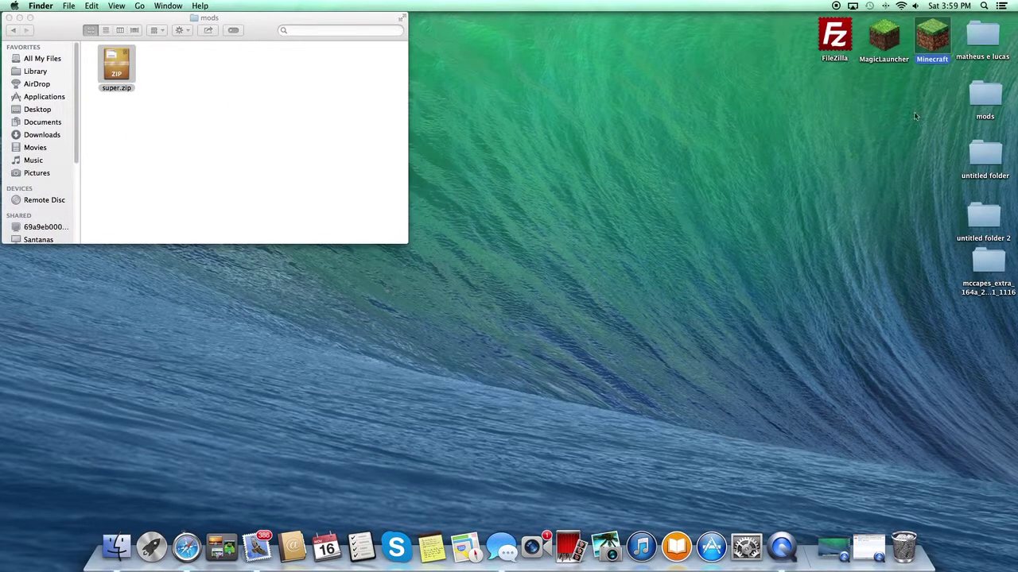
double_click(944, 34)
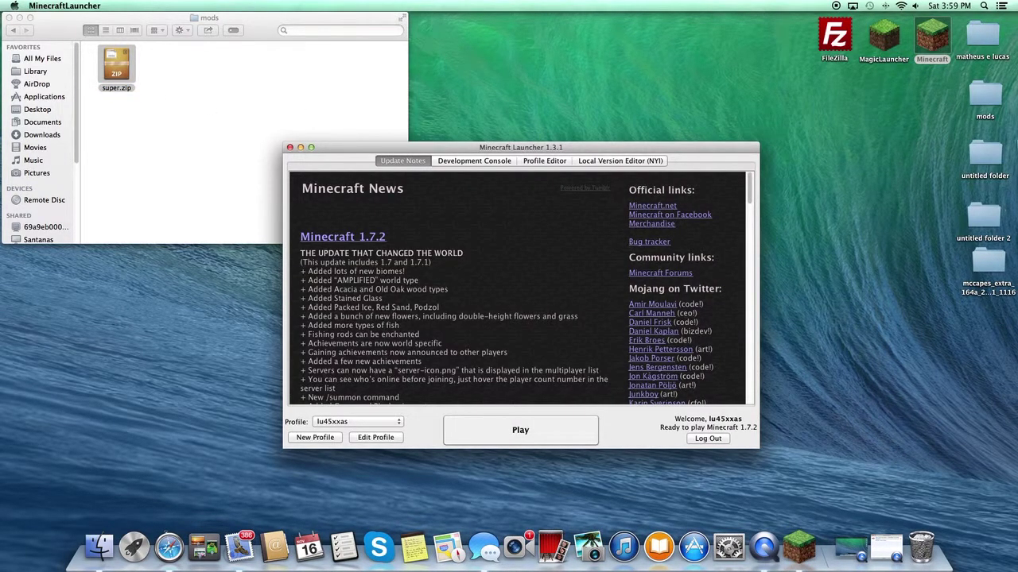
- Move TuxWeapons 0.5b.jar from the desktop's mods folder into the minecraft mods folder and close the desktop folder's window
left_click_drag(974, 102, 974, 84)
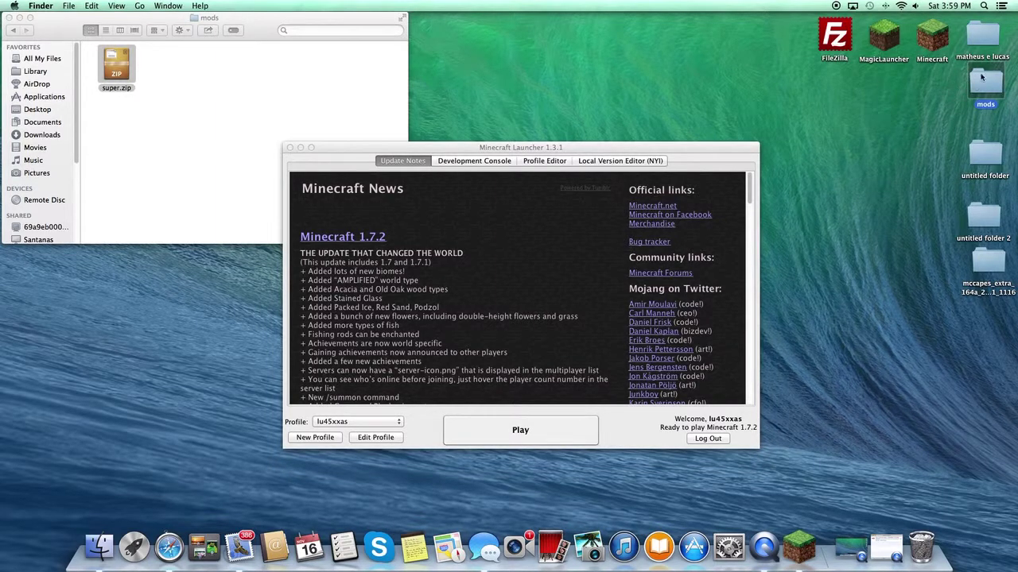
double_click(982, 79)
left_click_drag(786, 172, 170, 87)
left_click(525, 120)
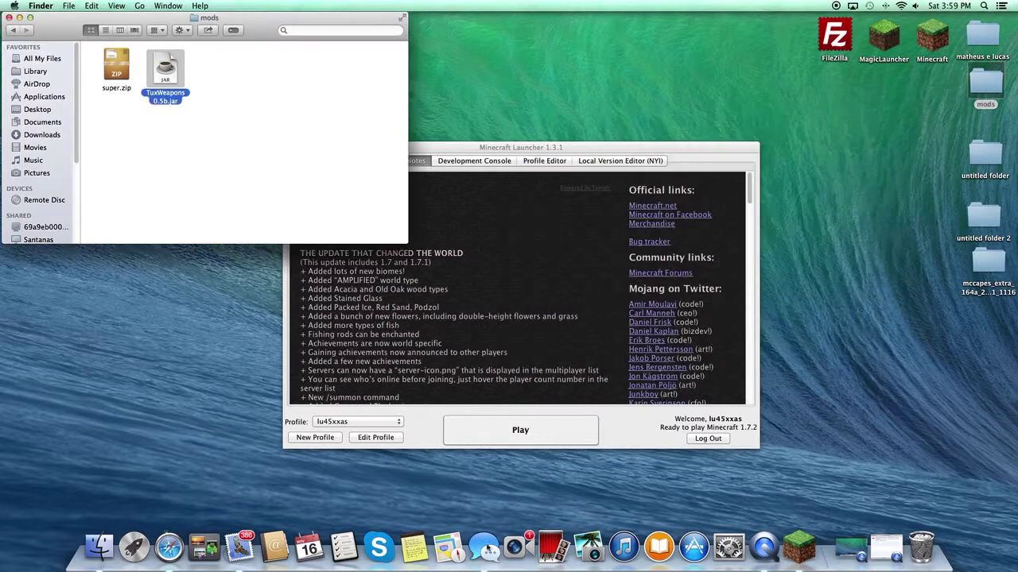
- Choose the Forge profile in the Minecraft Launcher and start the game
left_click(439, 419)
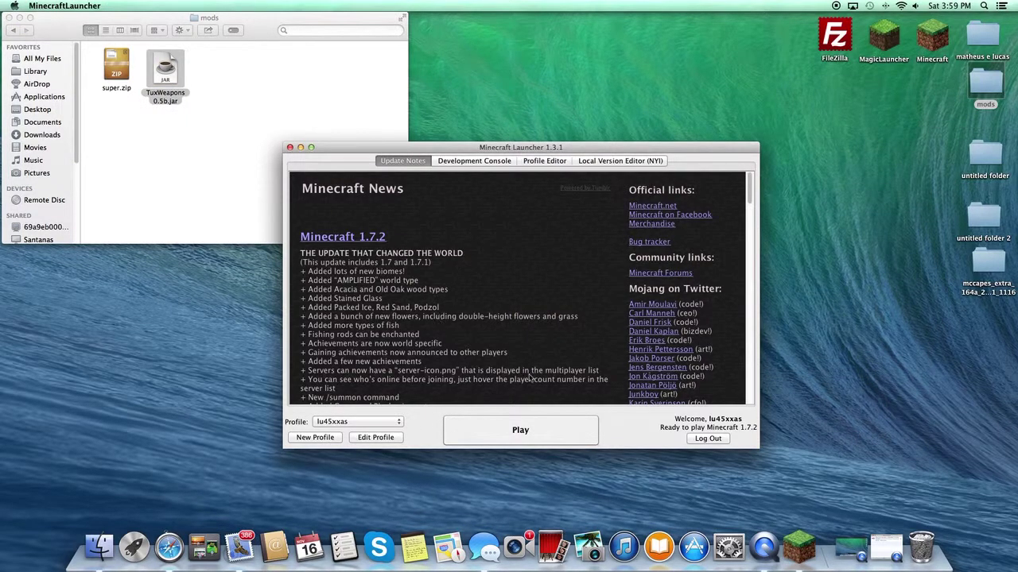
left_click(342, 419)
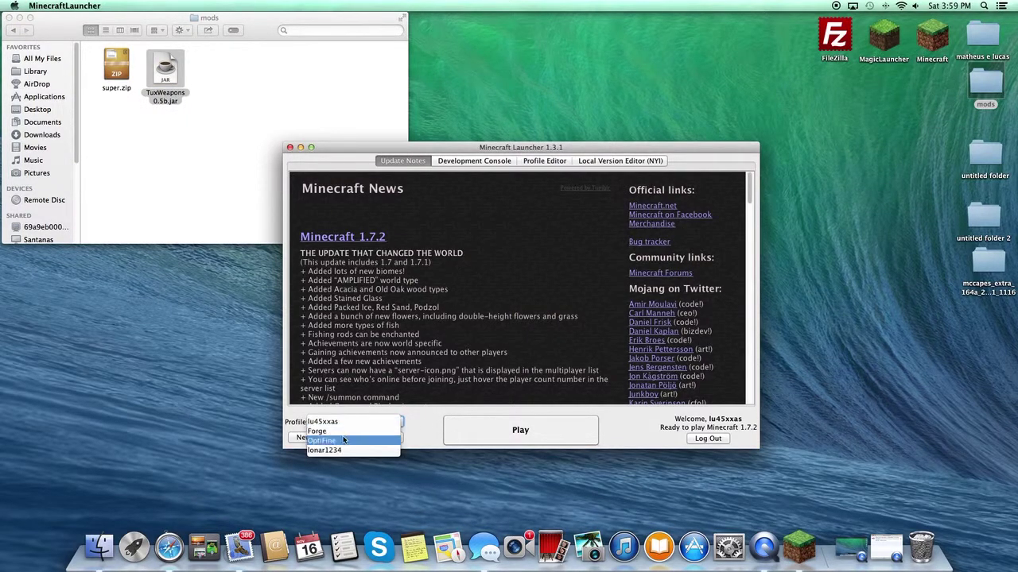
left_click(342, 430)
left_click(545, 430)
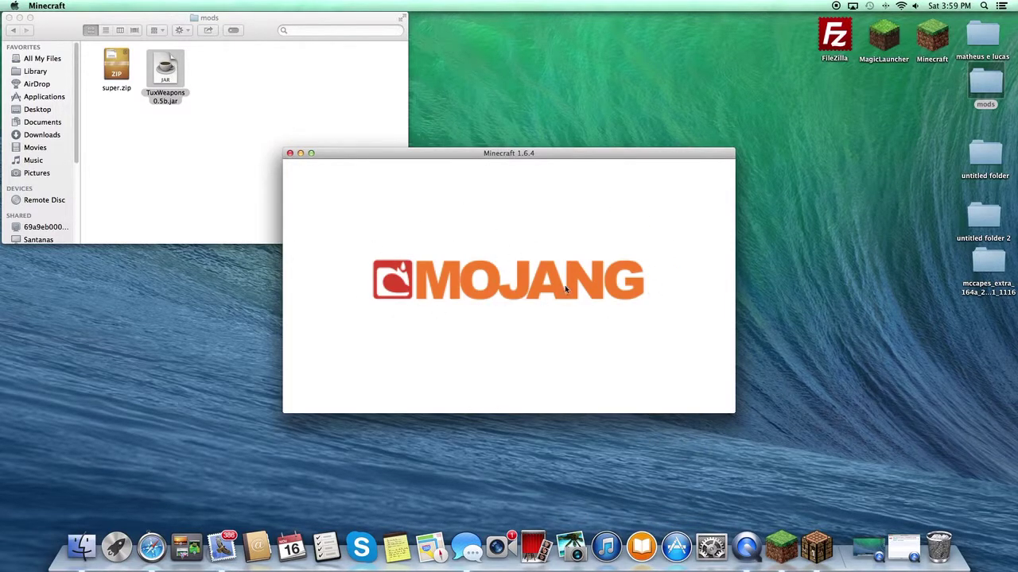
- Turn on fullscreen in the game's video settings and return to the main menu
left_click(450, 368)
left_click(453, 306)
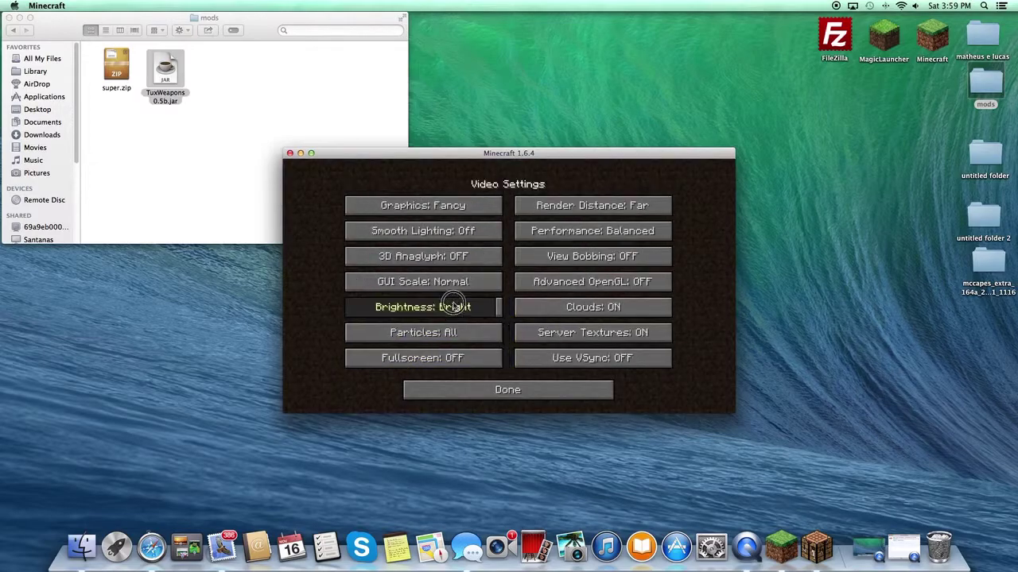
left_click(469, 332)
left_click(475, 358)
left_click(472, 284)
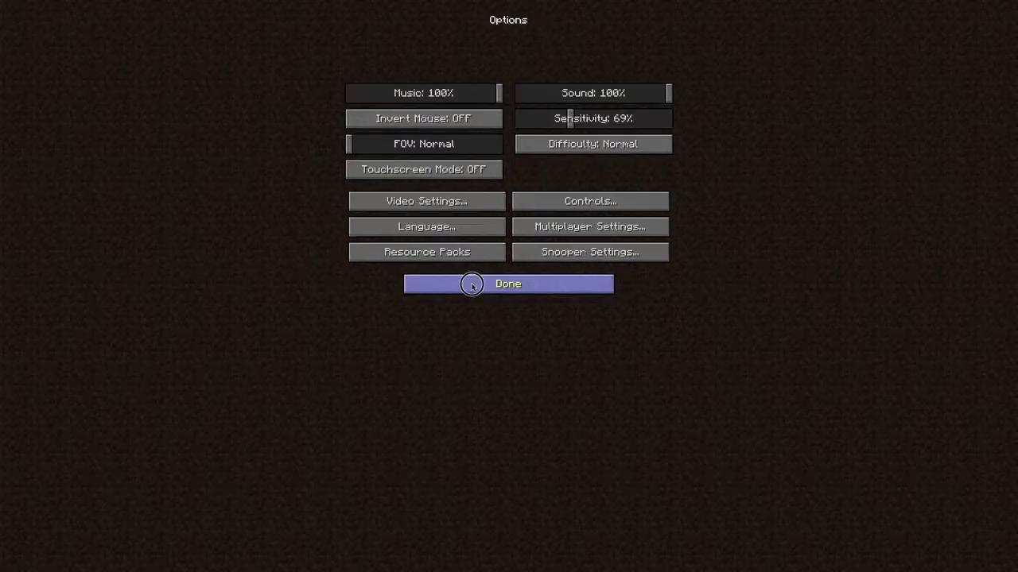
left_click(471, 284)
- Open the game's mod list and examine the details of Minecraft Coder Pack, Forge Mod Loader and Minecraft Forge
left_click(429, 255)
left_click(95, 183)
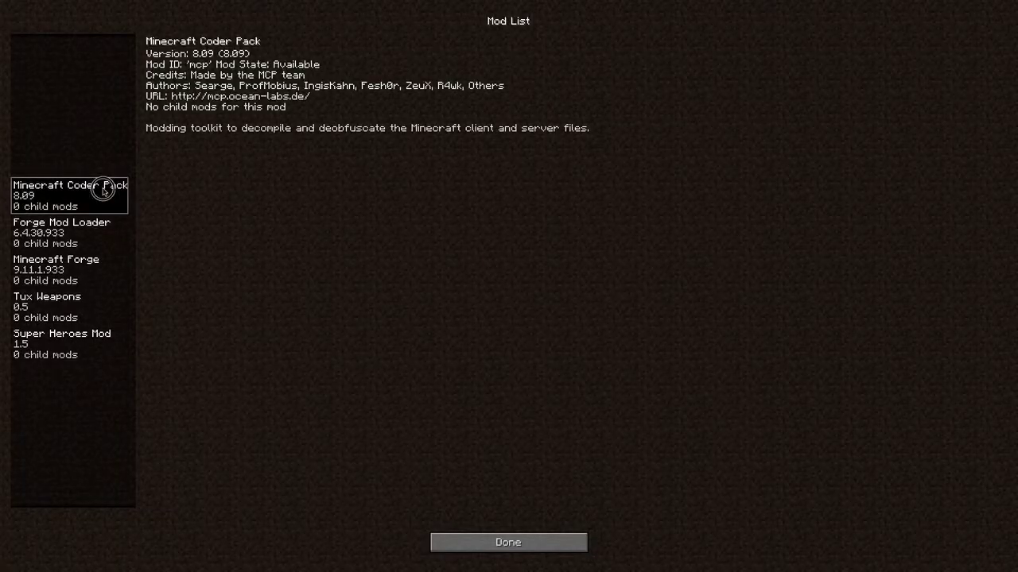
left_click(114, 274)
left_click(96, 181)
left_click(94, 227)
left_click(86, 259)
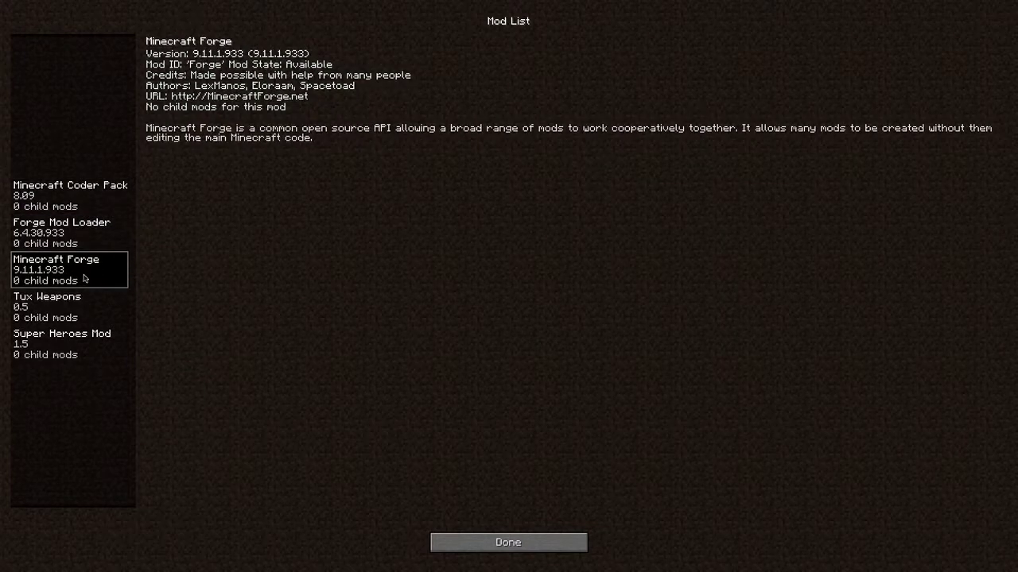
left_click(84, 200)
left_click(92, 227)
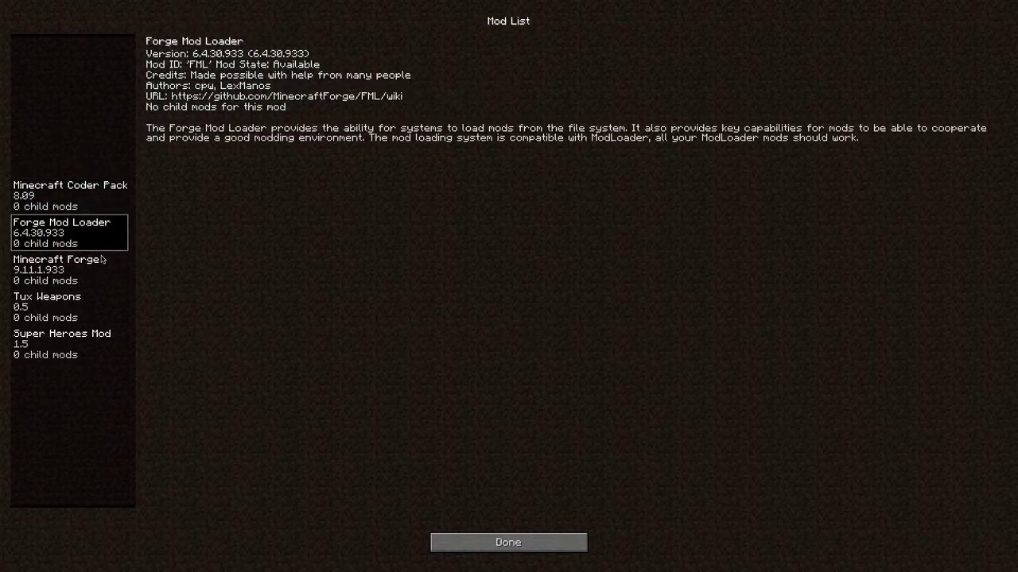
left_click(70, 207)
left_click(73, 227)
left_click(90, 200)
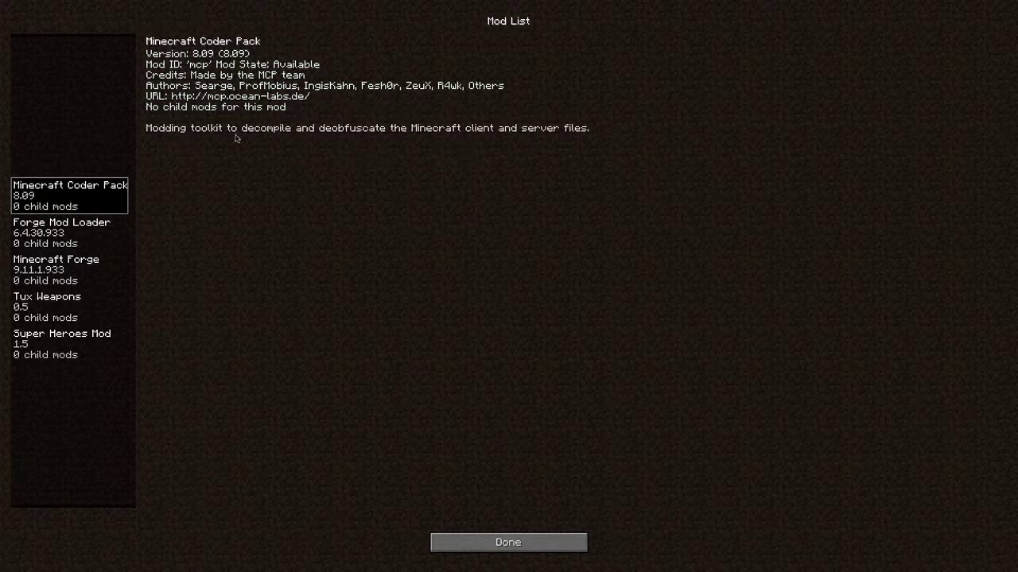
- View the Super Heroes Mod and Tux Weapons entries in the mod list, and return to the main menu
left_click(69, 341)
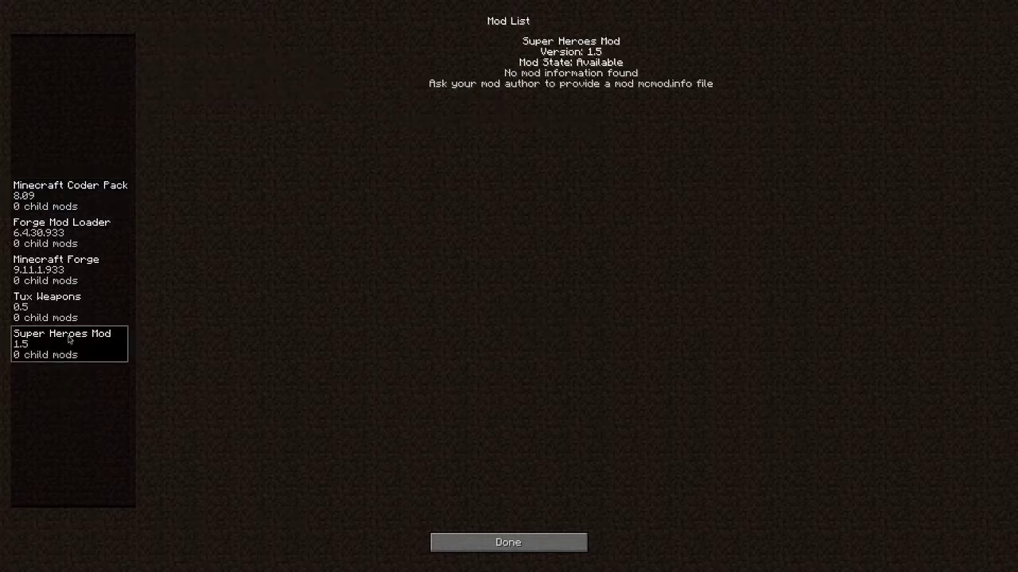
left_click(31, 298)
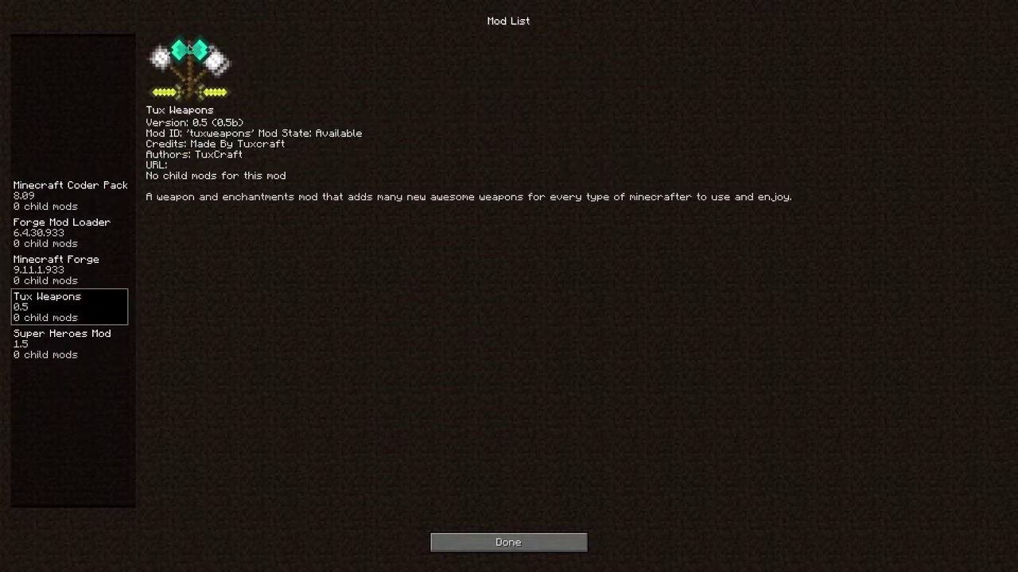
left_click(89, 332)
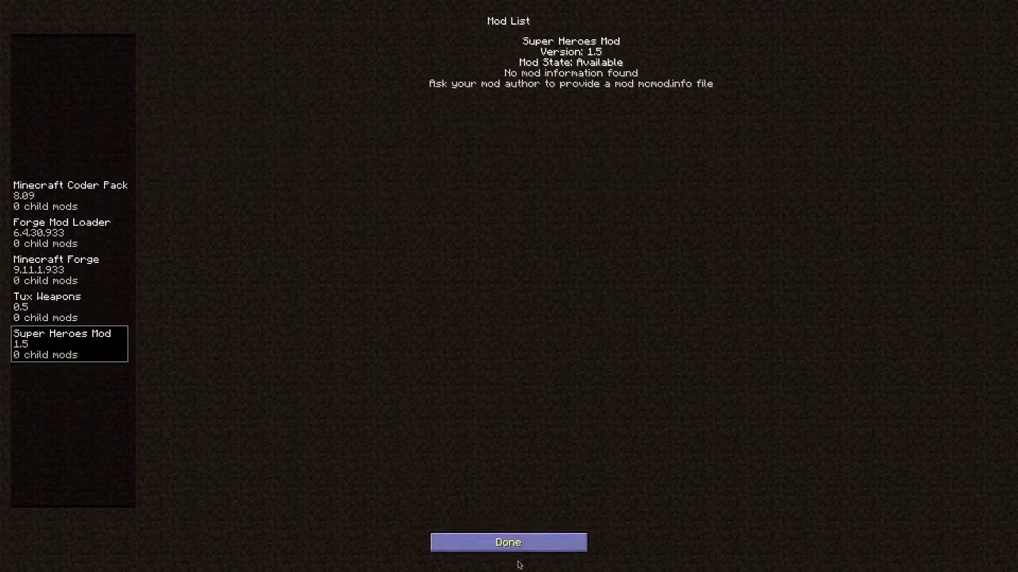
left_click(496, 541)
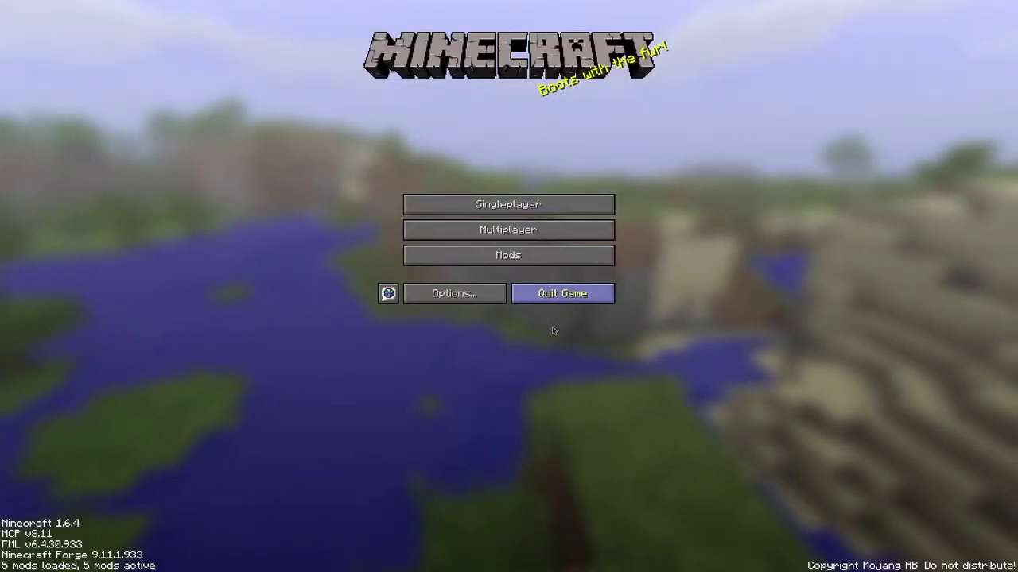
- Quit Minecraft and close the window left open on the desktop
left_click(562, 293)
key("super+w")
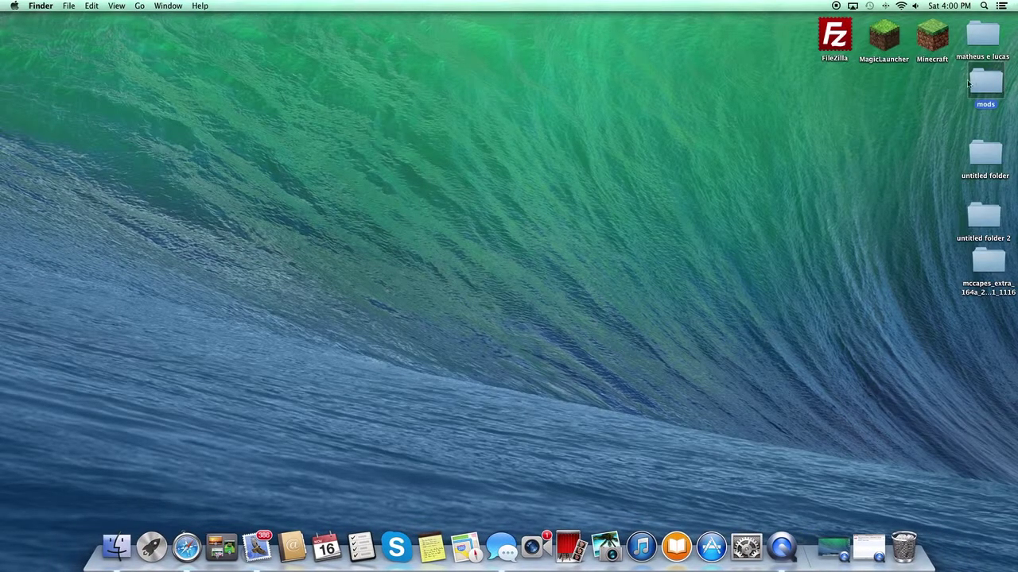
left_click(186, 547)
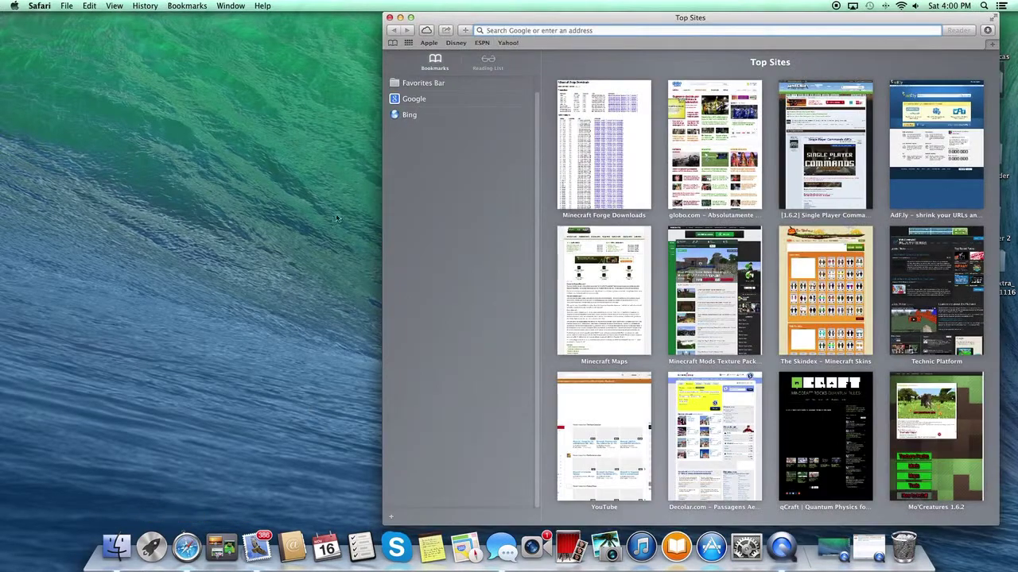
left_click(390, 17)
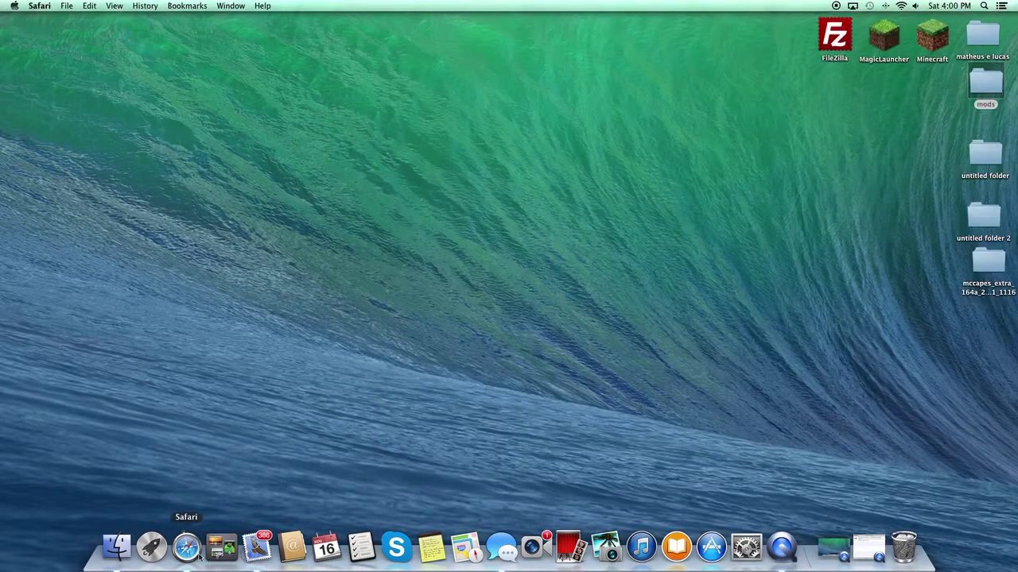
key("F4")
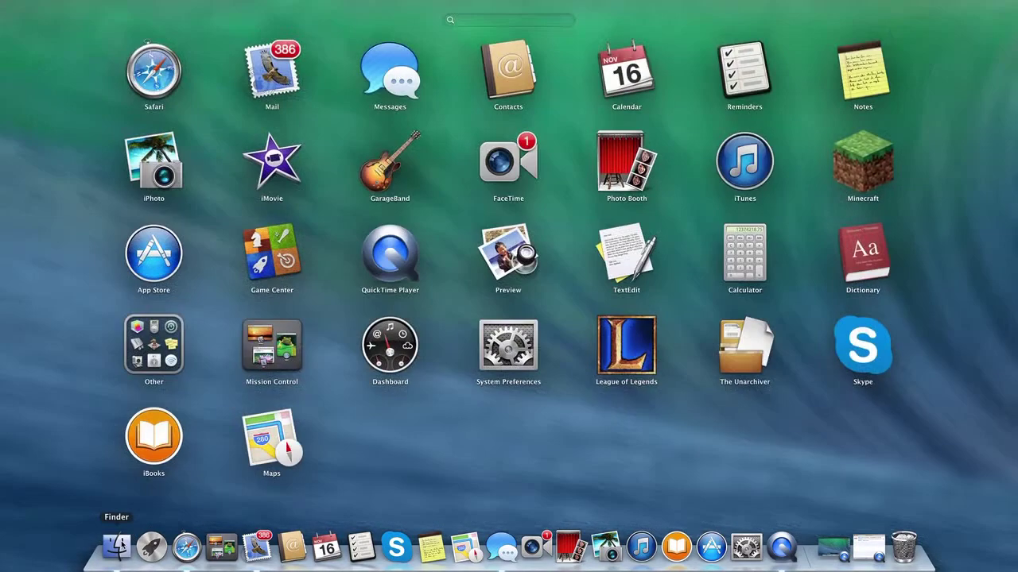
- Move the mod files from the minecraft mods folder in Library's Application Support into the desktop's mods folder, and close the folder window
left_click(116, 547)
left_click(346, 264)
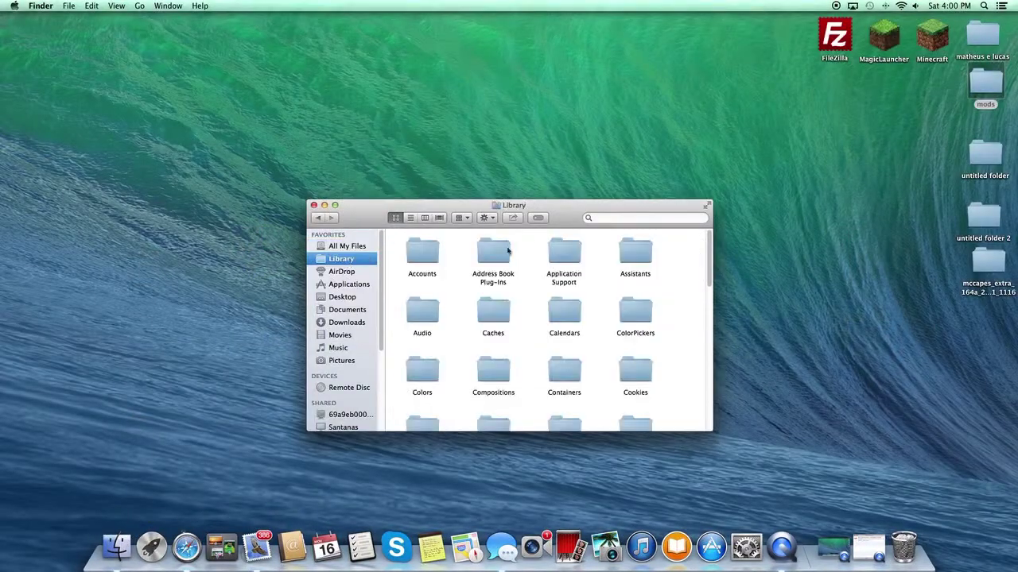
double_click(563, 253)
double_click(419, 390)
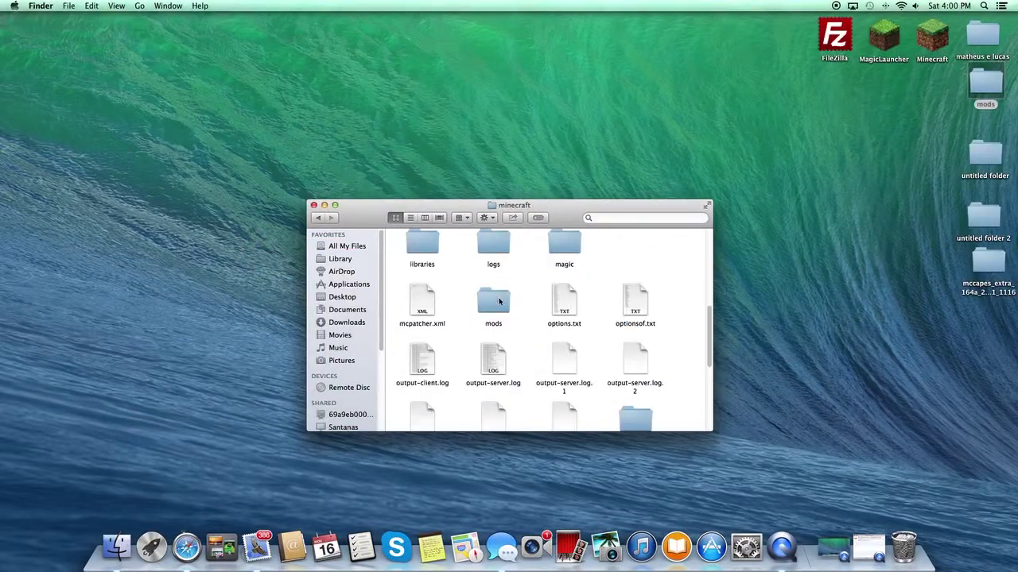
double_click(492, 301)
left_click_drag(414, 261, 974, 104)
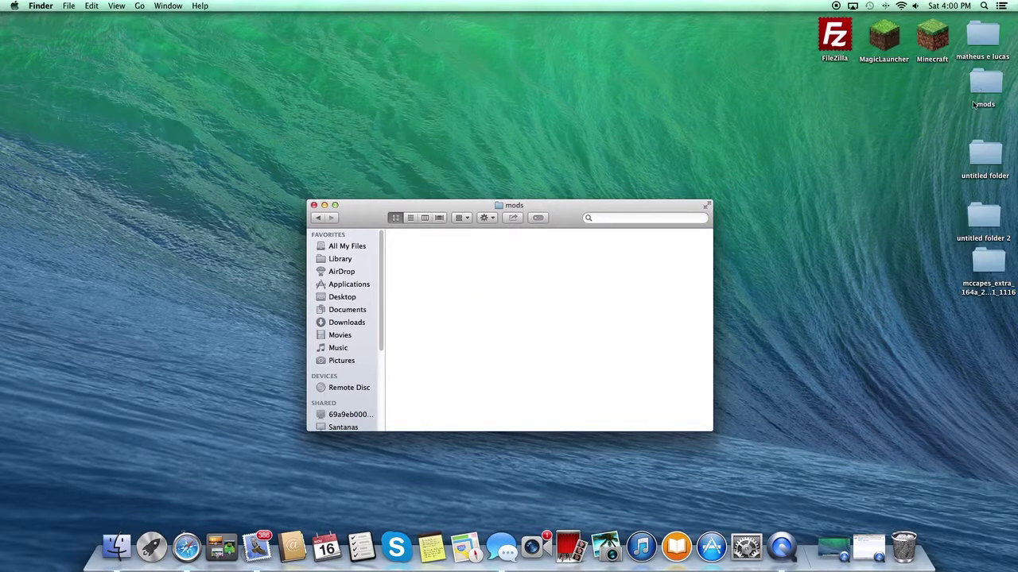
left_click(314, 206)
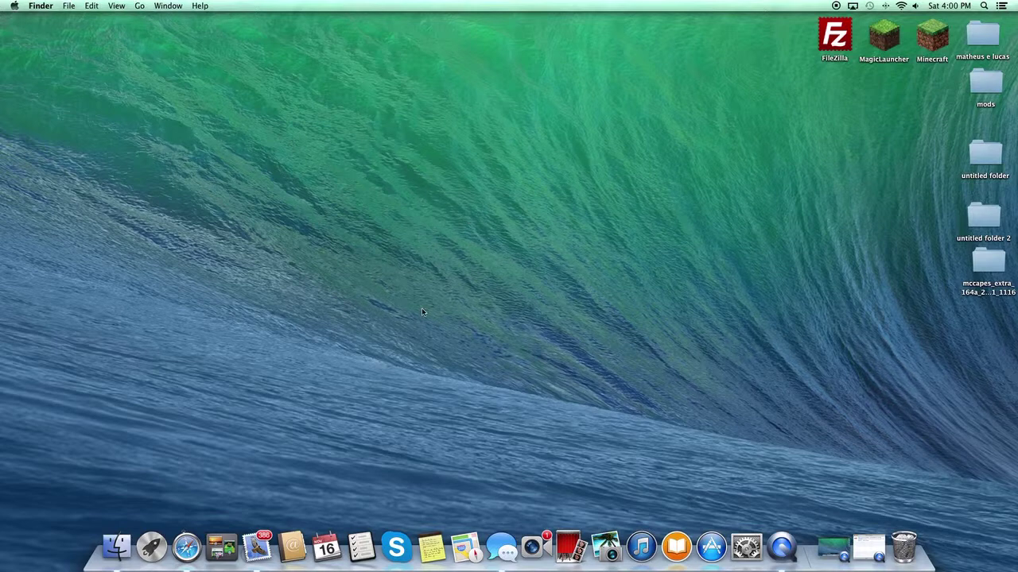
left_click_drag(313, 358, 305, 321)
left_click_drag(285, 288, 265, 447)
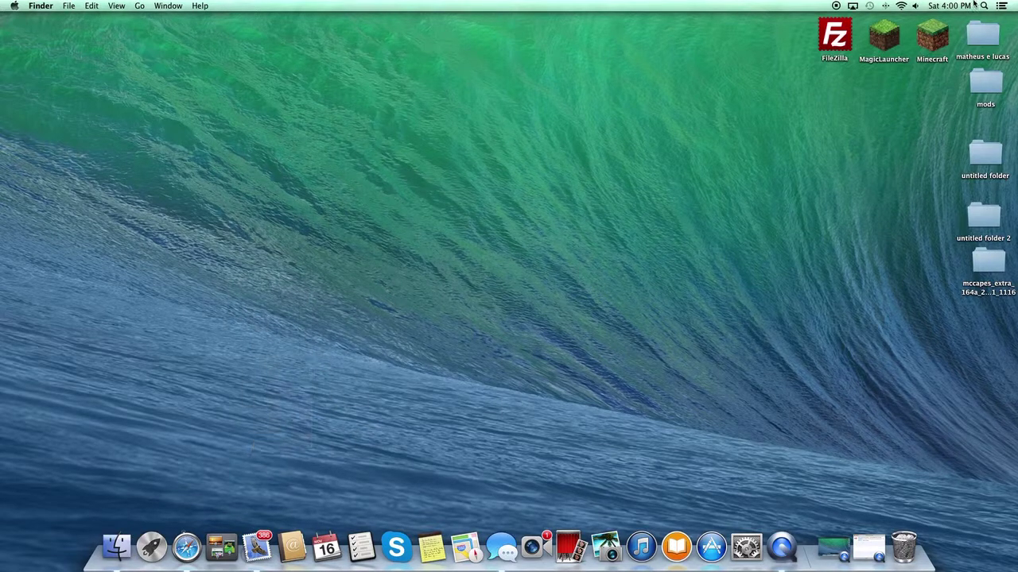